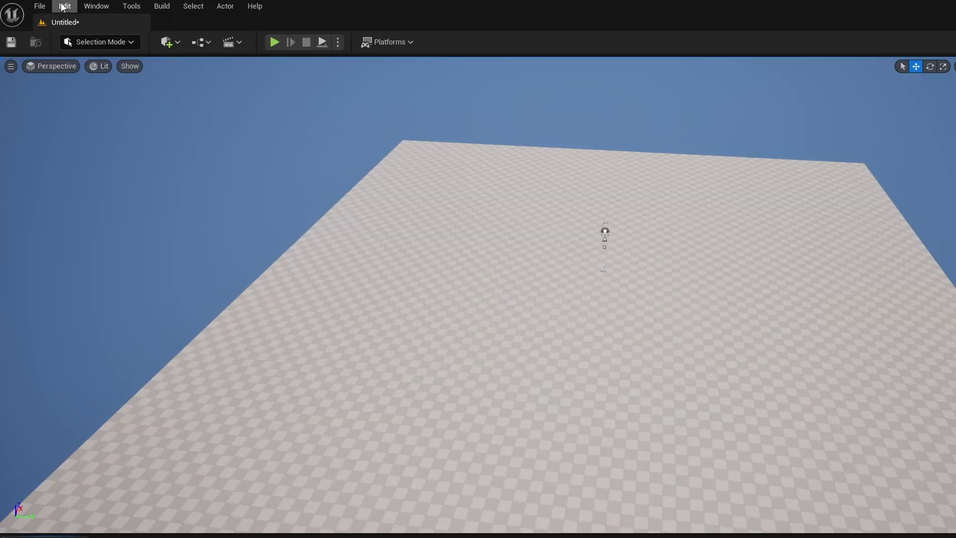
- Search the Plugins window for the PCG plugins
{"action": "left_click", "coordinate": [65, 6]}
{"action": "left_click", "coordinate": [120, 192]}
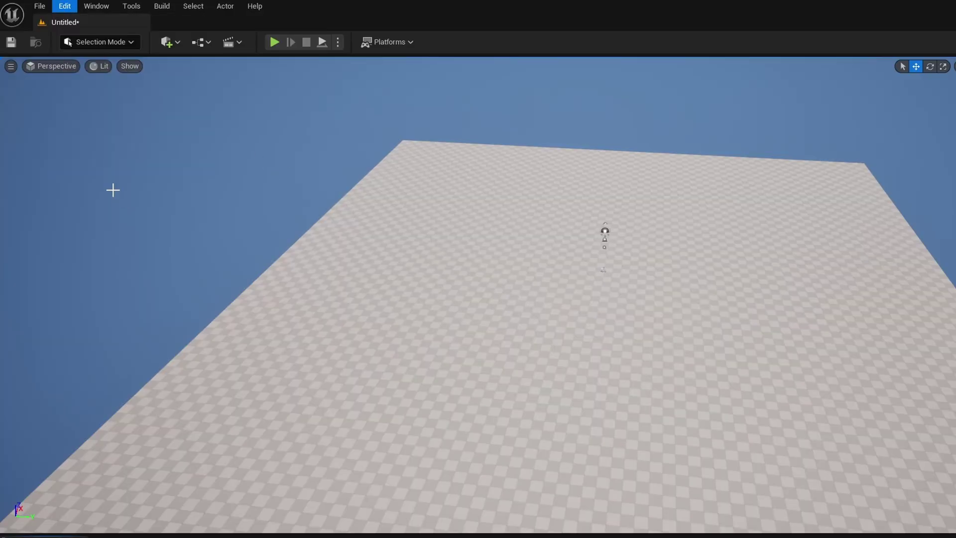
{"action": "type", "text": "pcg"}
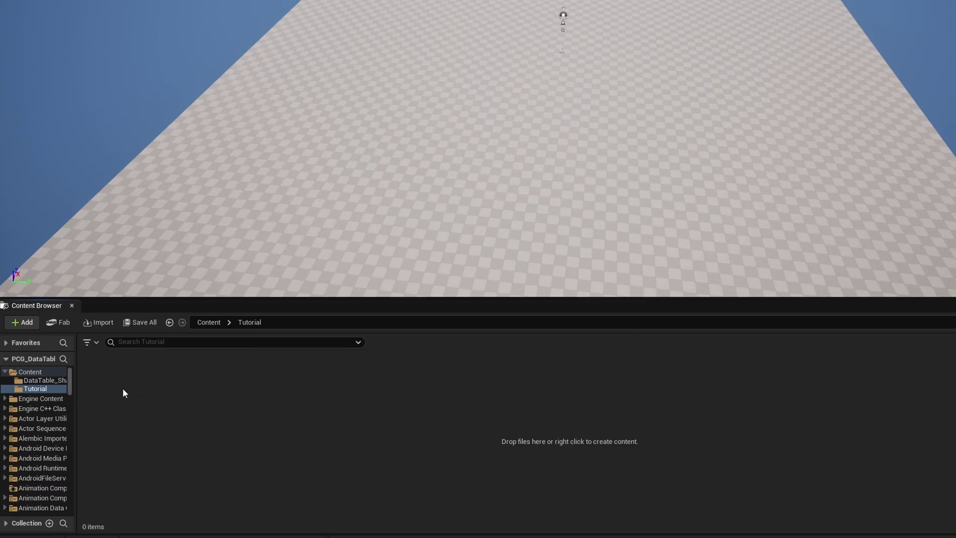
- Create a Blueprint Structure named S_Shapes in the Tutorial folder
{"action": "right_click", "coordinate": [129, 413]}
{"action": "mouse_move", "coordinate": [200, 193]}
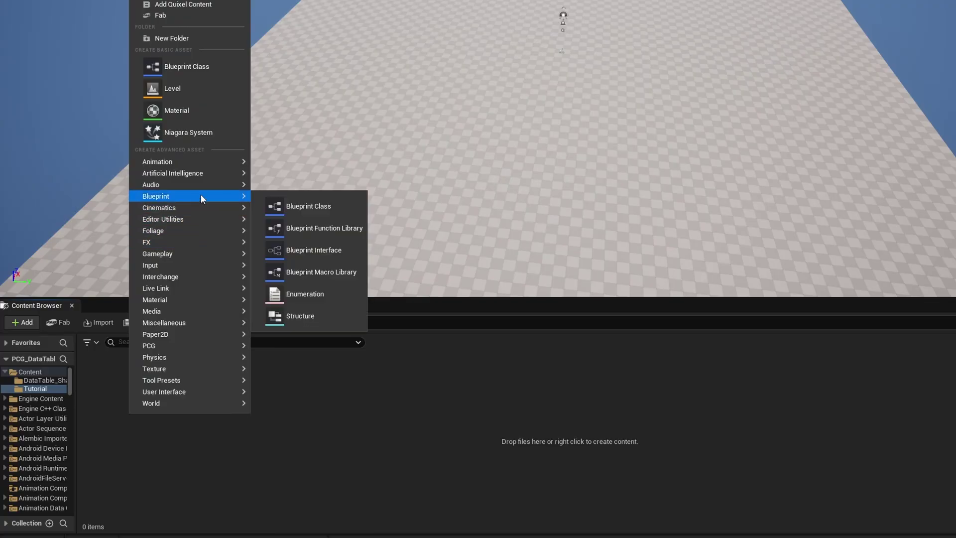
{"action": "left_click", "coordinate": [294, 315]}
{"action": "type", "text": "S_Shapes"}
{"action": "key", "text": "Return"}
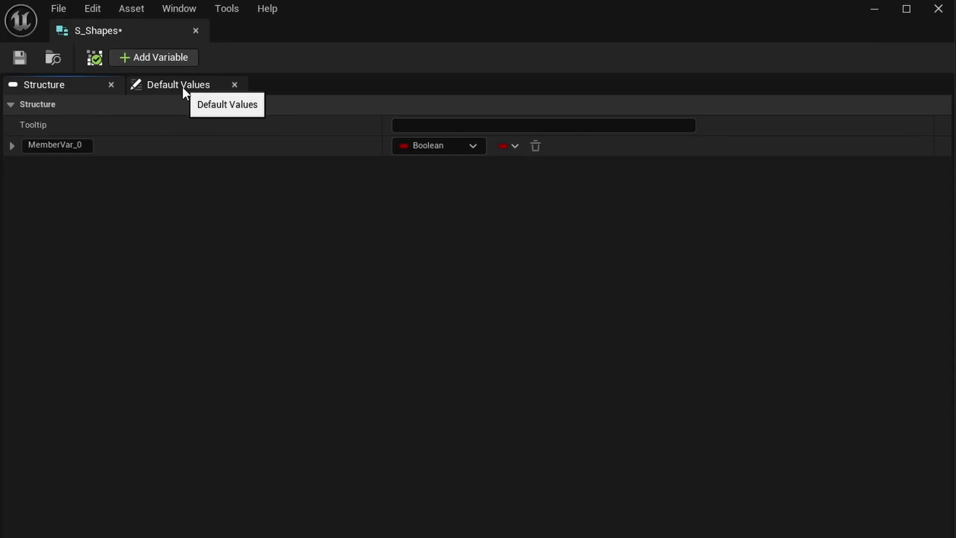
- Dock the Default Values panel on the right half, beside the S_Shapes member list
{"action": "left_click_drag", "start_coordinate": [187, 86], "coordinate": [852, 310]}
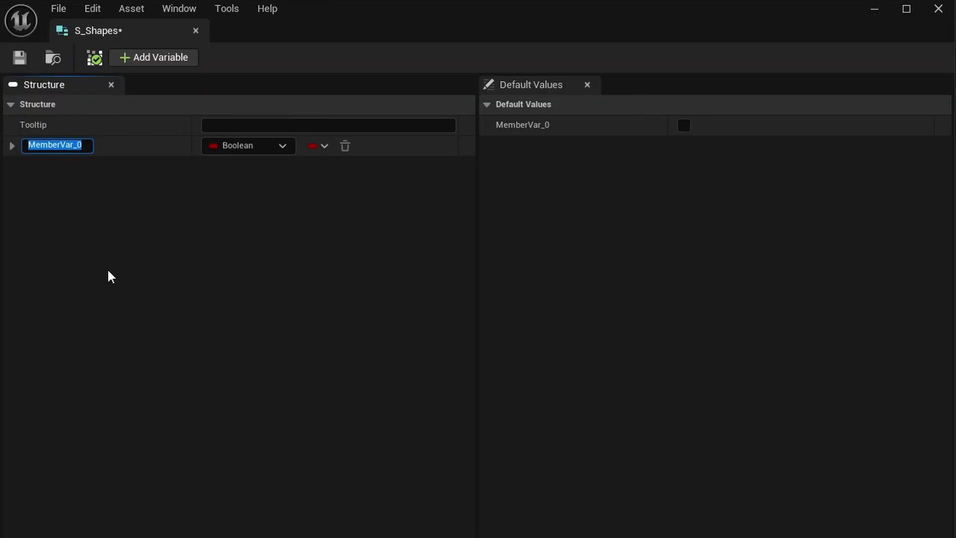
- Rename the first member to Min Offset as a Vector, and add a Max Offset member
{"action": "type", "text": "Min"}
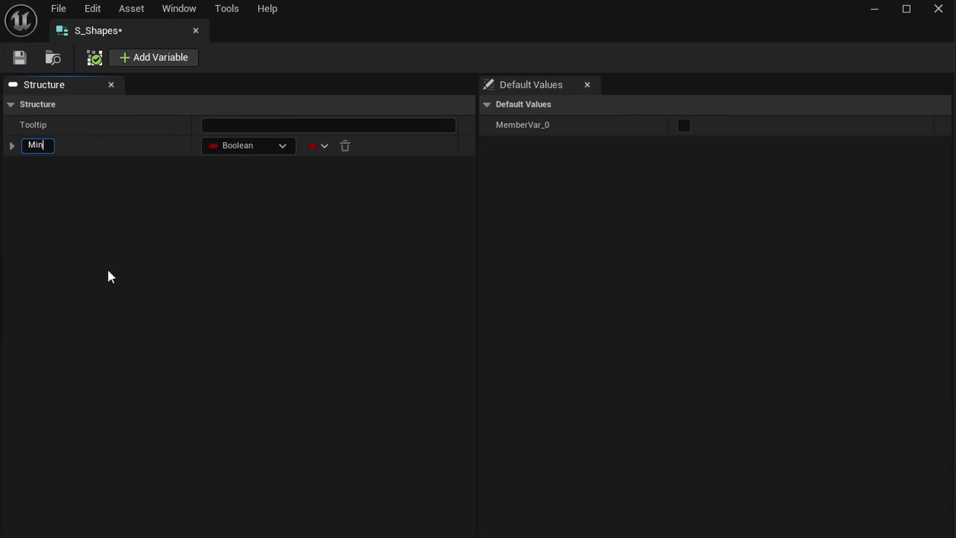
{"action": "type", "text": " Offset"}
{"action": "key", "text": "Return"}
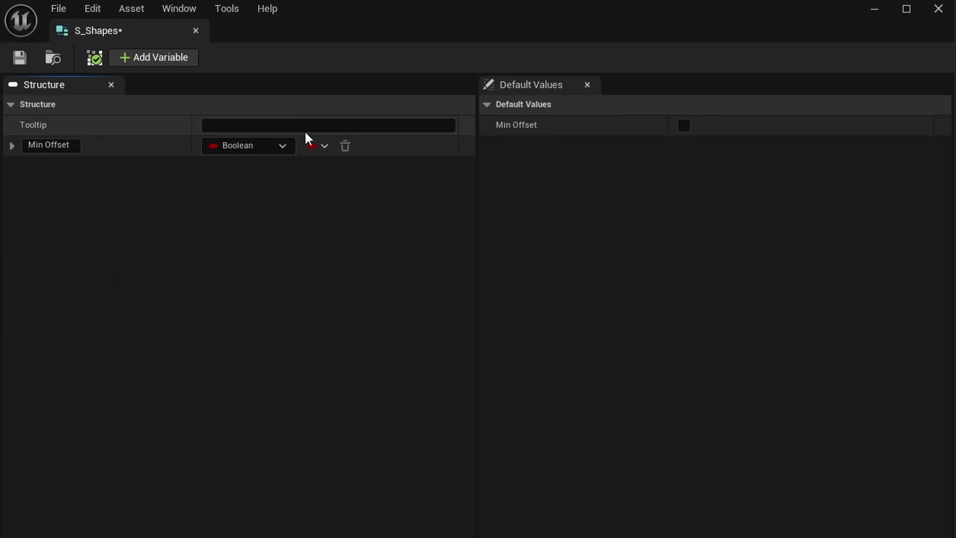
{"action": "left_click", "coordinate": [276, 145]}
{"action": "left_click", "coordinate": [252, 309]}
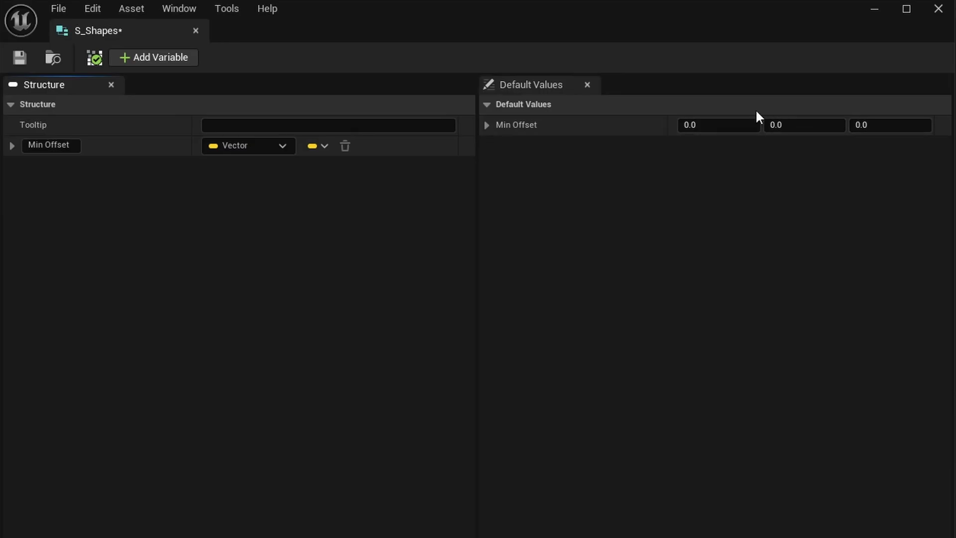
{"action": "left_click", "coordinate": [174, 58]}
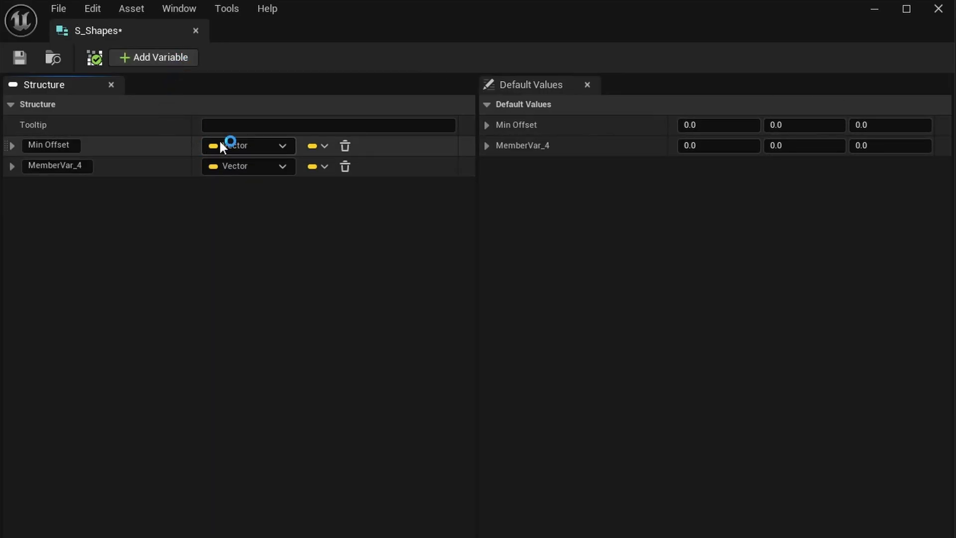
{"action": "left_click", "coordinate": [70, 166]}
{"action": "type", "text": "Max Offset"}
- Add Rotator members Min Rotation and Max Rotation
{"action": "left_click", "coordinate": [174, 58]}
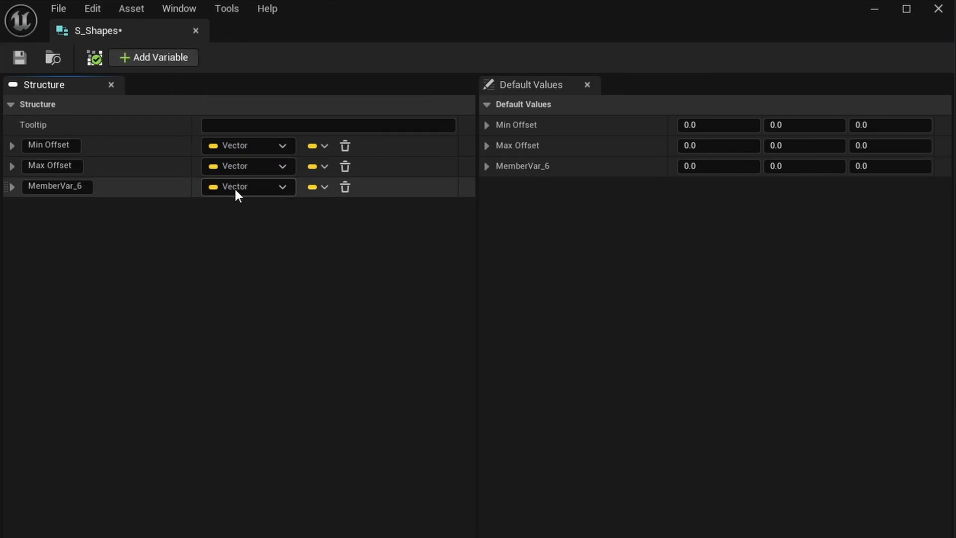
{"action": "left_click", "coordinate": [254, 187]}
{"action": "type", "text": "rotat"}
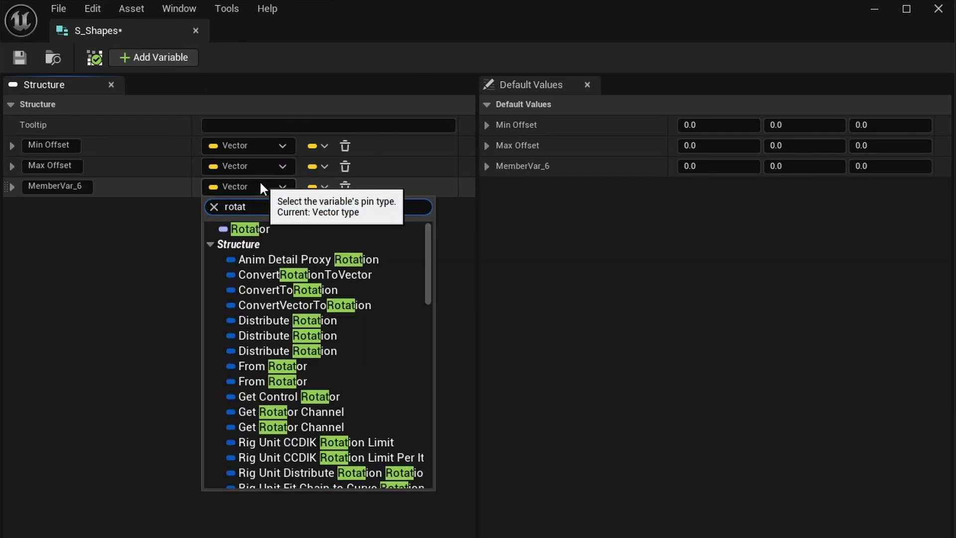
{"action": "left_click", "coordinate": [251, 228]}
{"action": "type", "text": "Min Rotation"}
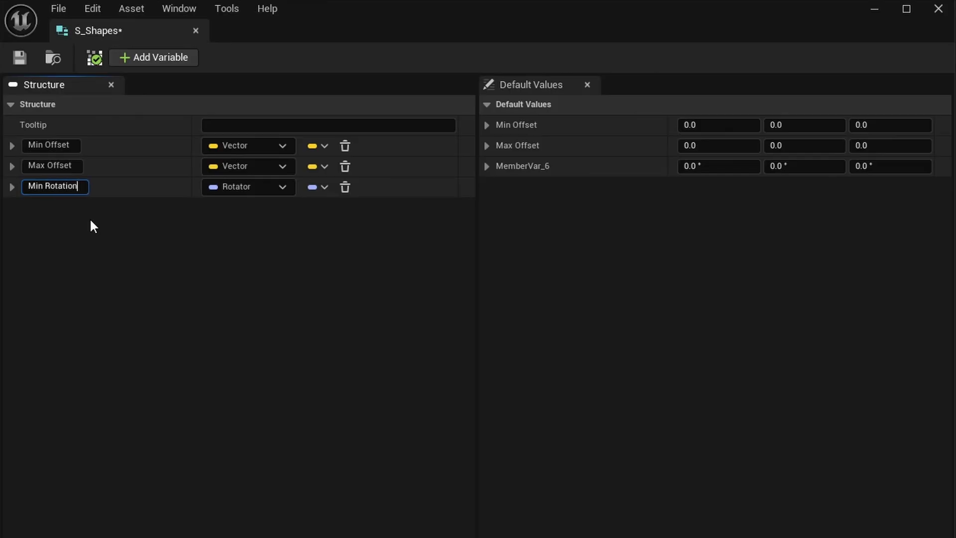
{"action": "key", "text": "Return"}
{"action": "left_click", "coordinate": [153, 57]}
{"action": "type", "text": "Max Rotation"}
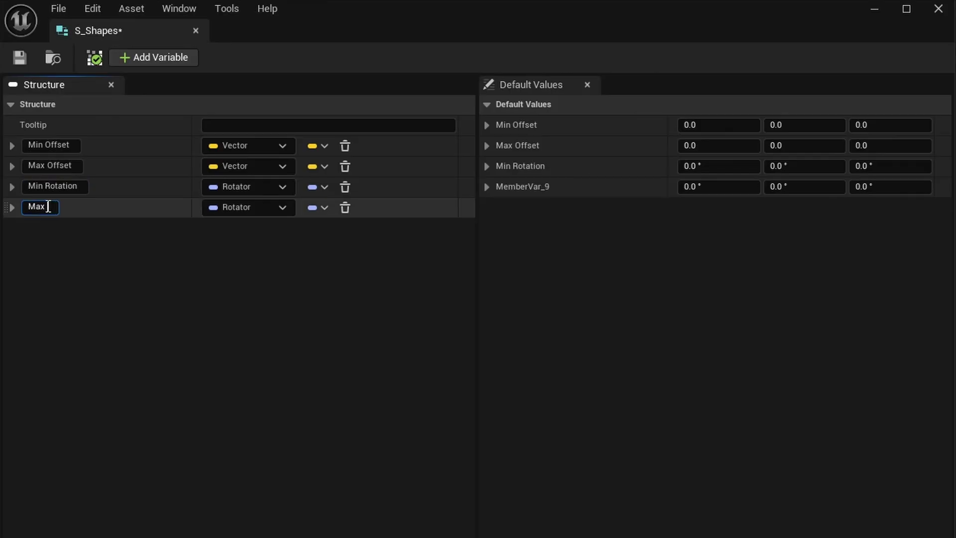
{"action": "key", "text": "Return"}
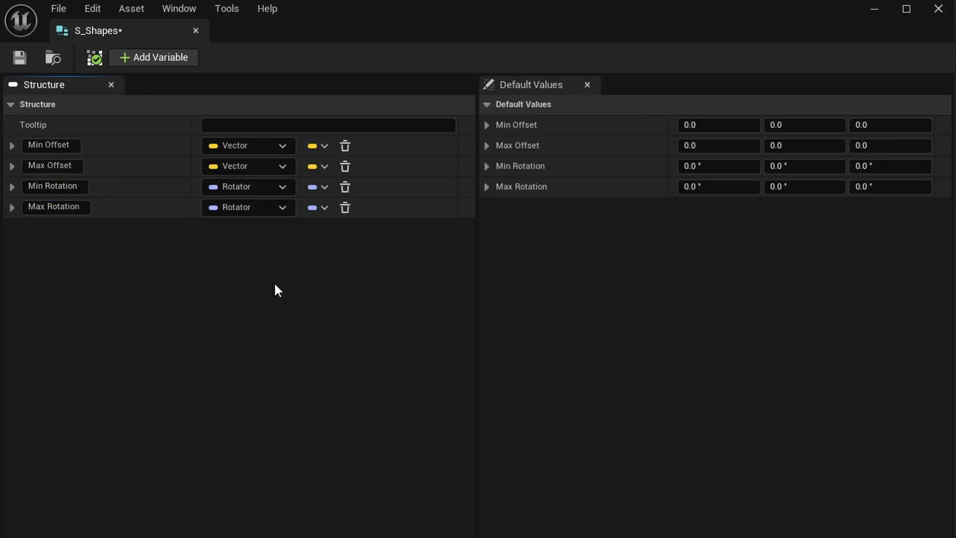
- Add Vector members Min Scale and Max Scale
{"action": "left_click", "coordinate": [151, 59]}
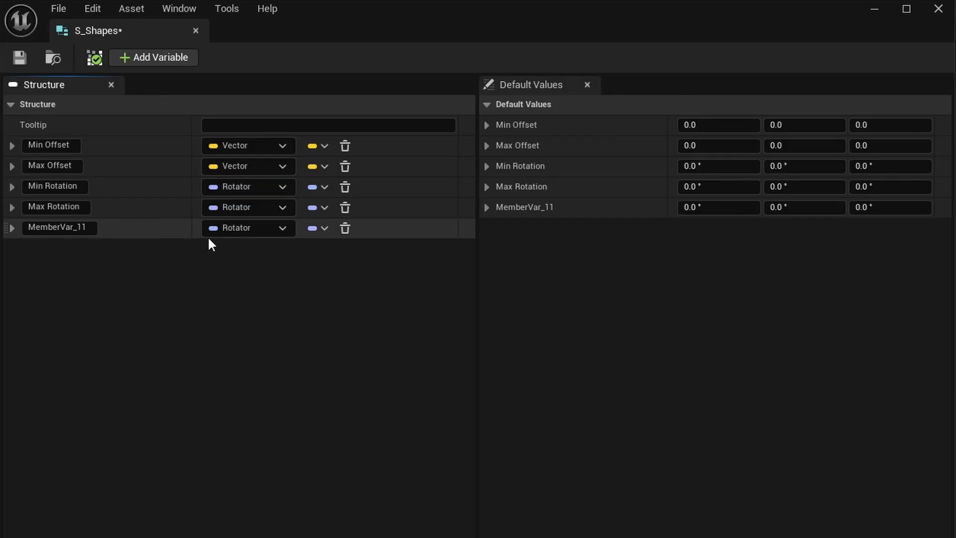
{"action": "left_click", "coordinate": [235, 230]}
{"action": "left_click", "coordinate": [247, 391]}
{"action": "left_click", "coordinate": [56, 227]}
{"action": "type", "text": "Min Scale"}
{"action": "key", "text": "Return"}
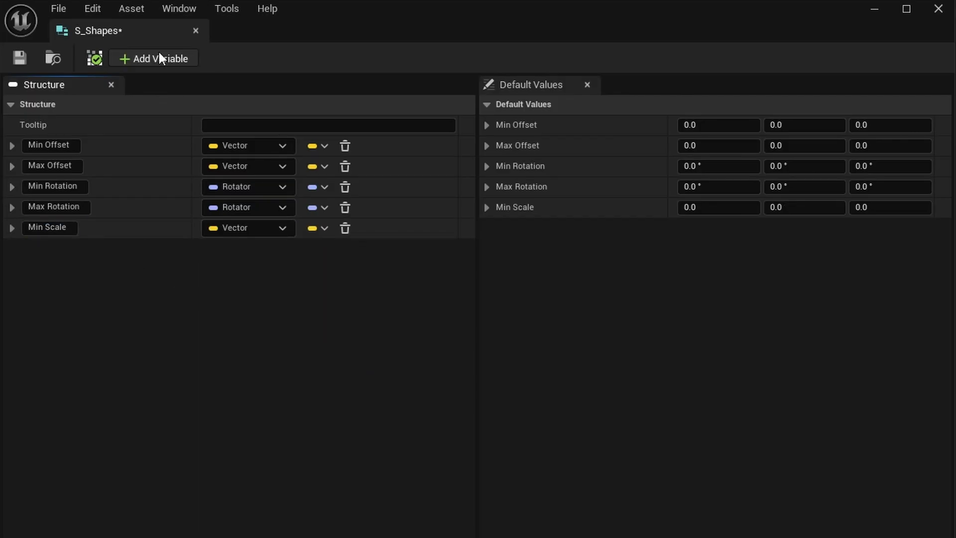
{"action": "left_click", "coordinate": [159, 57]}
{"action": "left_click", "coordinate": [38, 248]}
{"action": "type", "text": "Max Scale"}
{"action": "key", "text": "Return"}
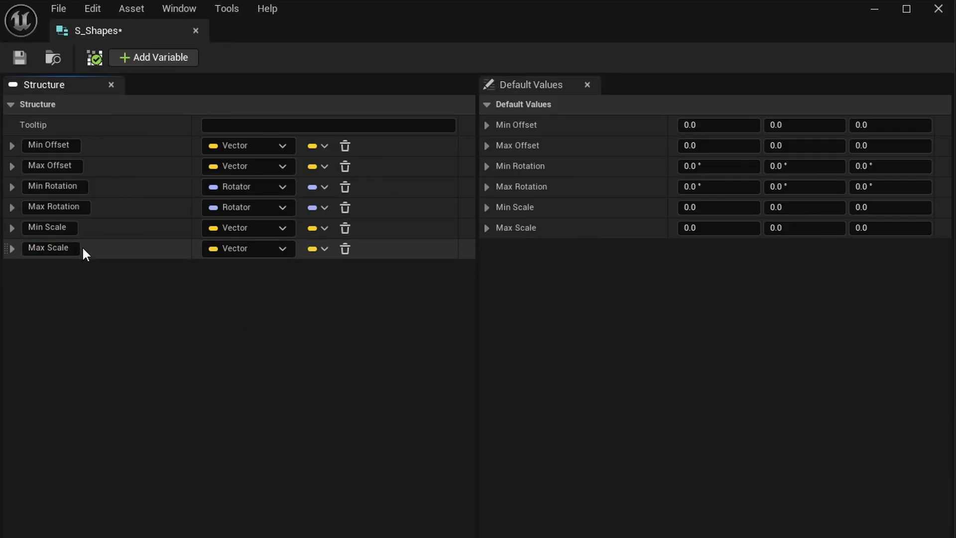
- Set the Min Scale and Max Scale default values to 1.0
{"action": "left_click", "coordinate": [703, 208]}
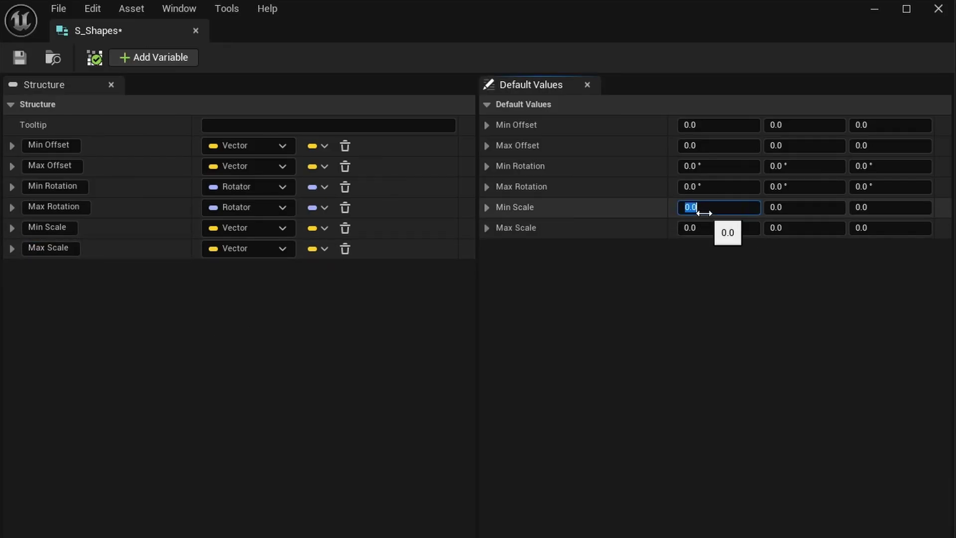
{"action": "type", "text": "1"}
{"action": "key", "text": "Tab"}
{"action": "type", "text": "1"}
{"action": "key", "text": "Tab"}
{"action": "type", "text": "1"}
{"action": "key", "text": "Tab"}
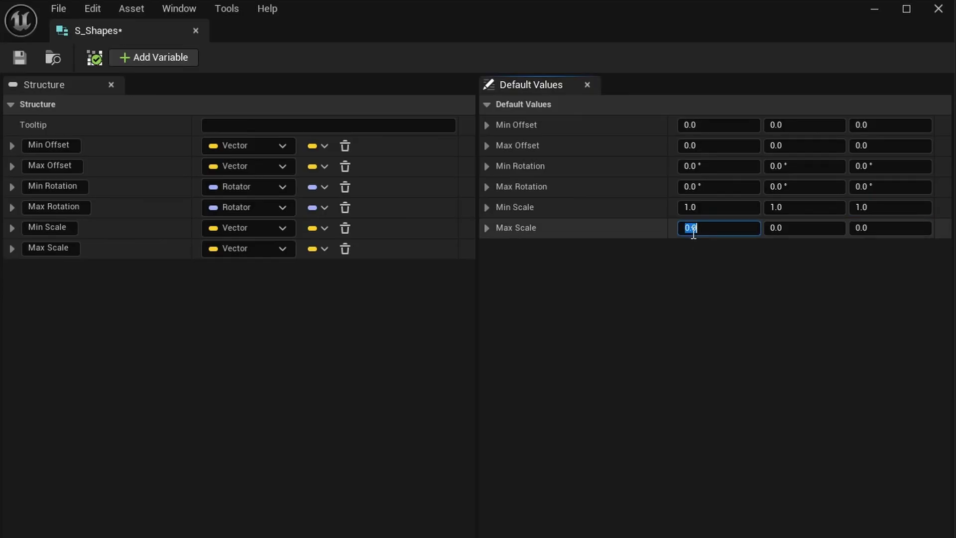
{"action": "left_click", "coordinate": [821, 229]}
{"action": "type", "text": "1"}
{"action": "key", "text": "Return"}
{"action": "left_click", "coordinate": [869, 226]}
{"action": "type", "text": "1"}
{"action": "key", "text": "Return"}
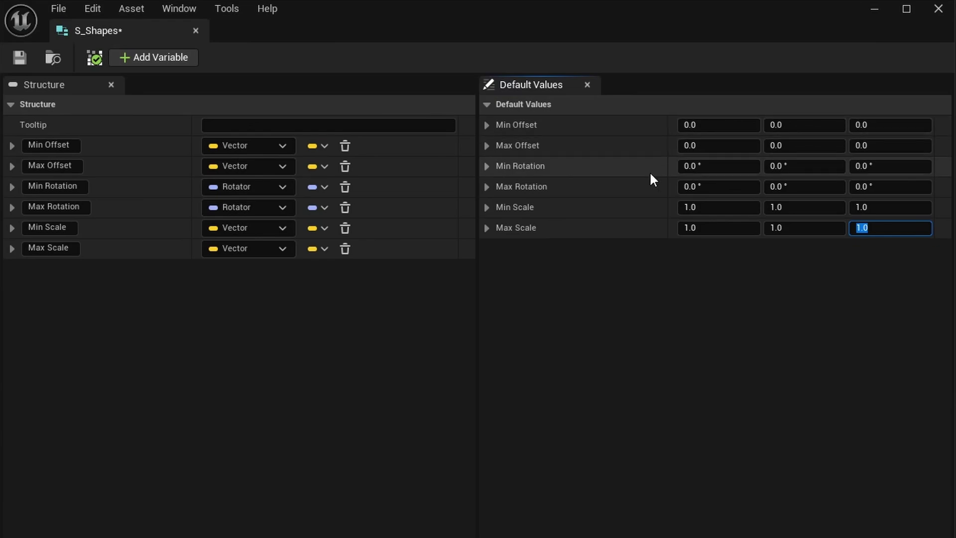
{"action": "left_click", "coordinate": [534, 274]}
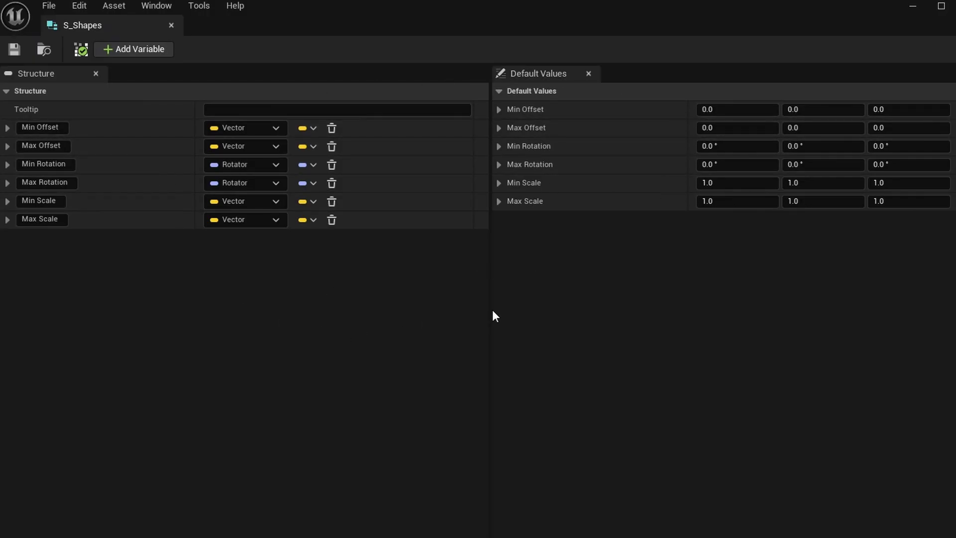
- Add a Static Mesh member named Mesh, move it to the top, and save S_Shapes
{"action": "left_click", "coordinate": [133, 52]}
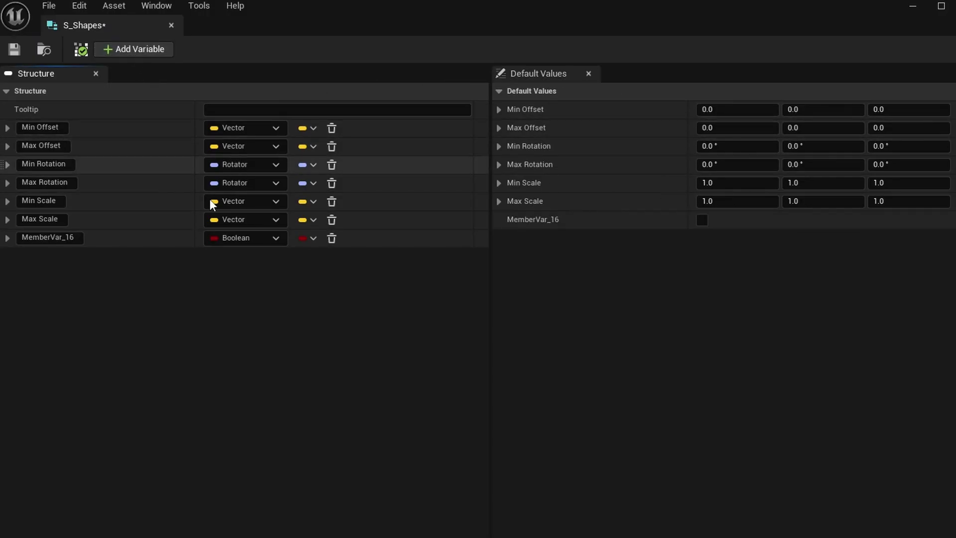
{"action": "left_click", "coordinate": [232, 240]}
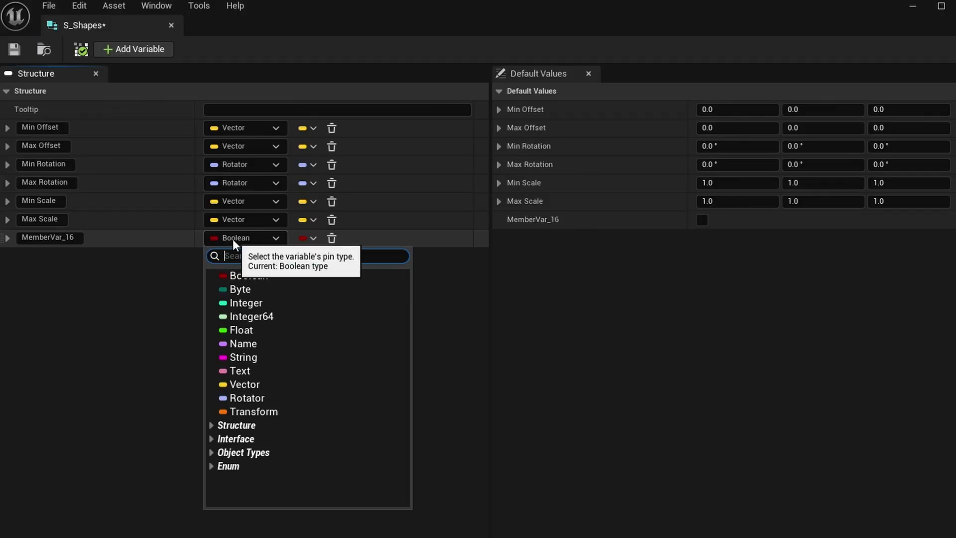
{"action": "type", "text": "static mesh"}
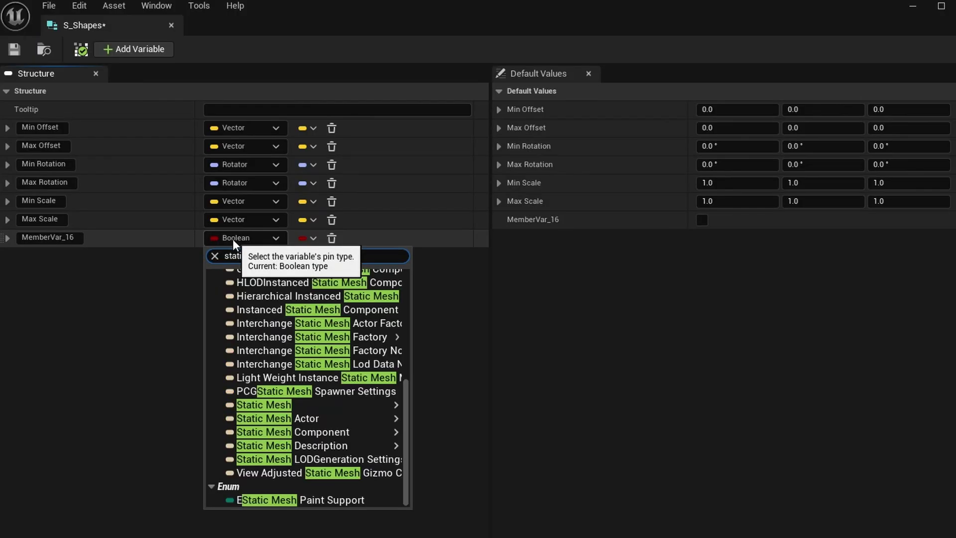
{"action": "mouse_move", "coordinate": [282, 405]}
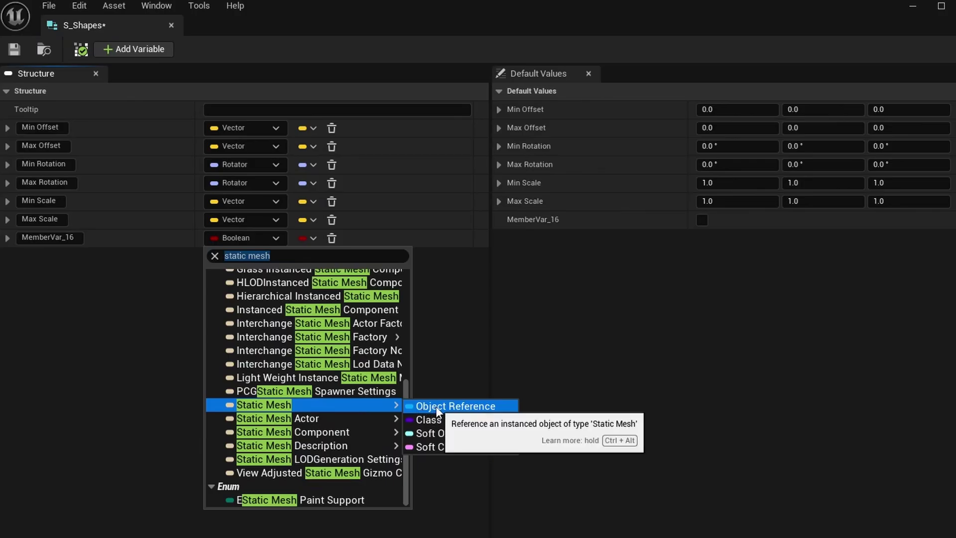
{"action": "left_click", "coordinate": [436, 405]}
{"action": "type", "text": "Mesh"}
{"action": "key", "text": "Return"}
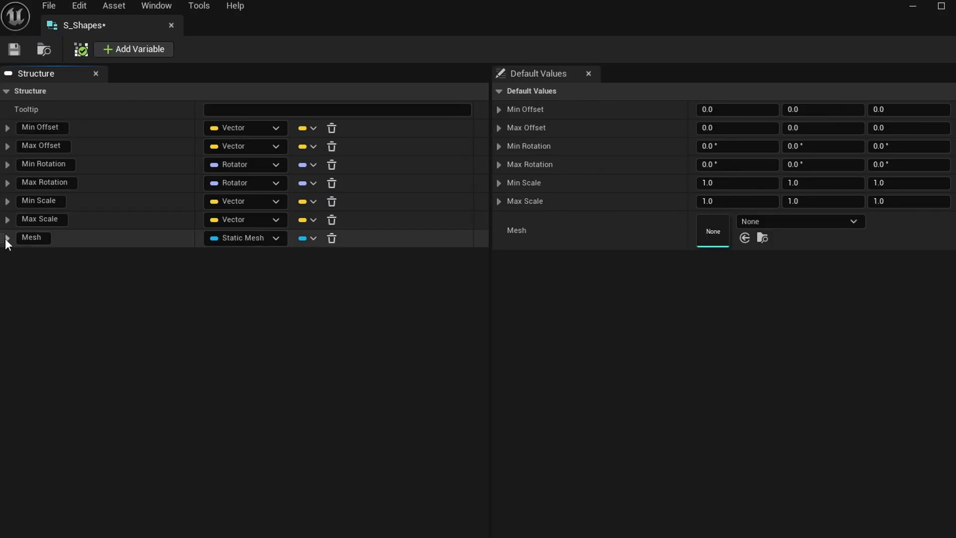
{"action": "left_click_drag", "start_coordinate": [2, 237], "coordinate": [9, 126]}
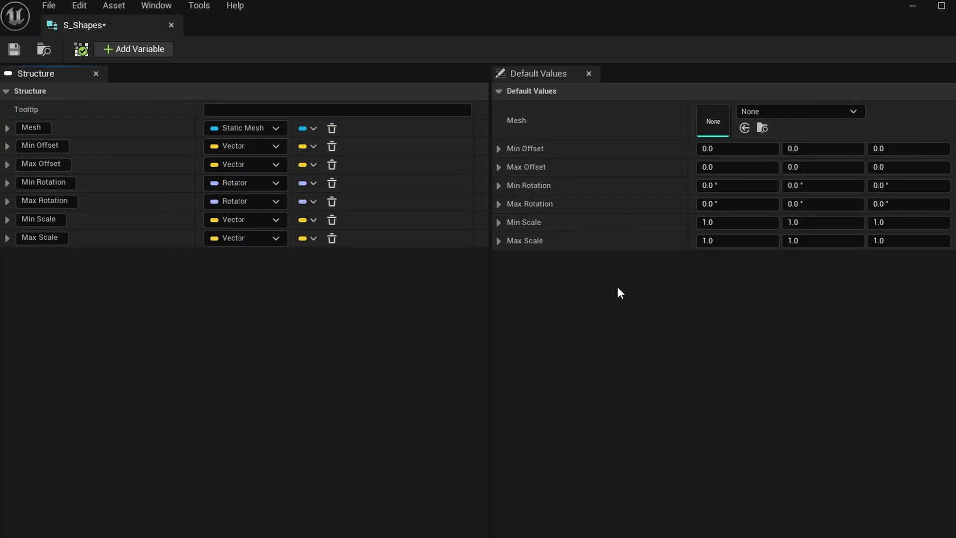
{"action": "left_click", "coordinate": [14, 50]}
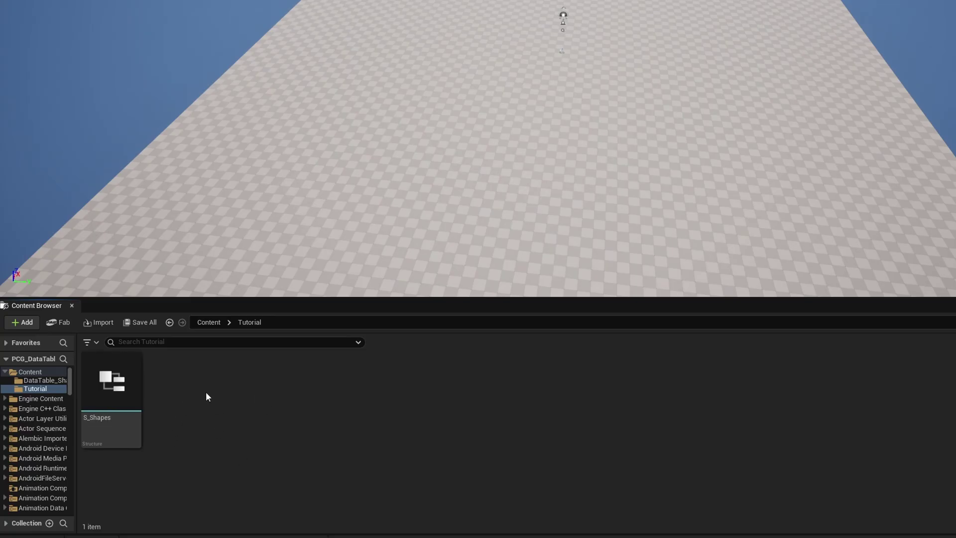
- Create a Data Table named DT_Shapes with S_Shapes as its row structure
{"action": "right_click", "coordinate": [174, 410]}
{"action": "mouse_move", "coordinate": [276, 320]}
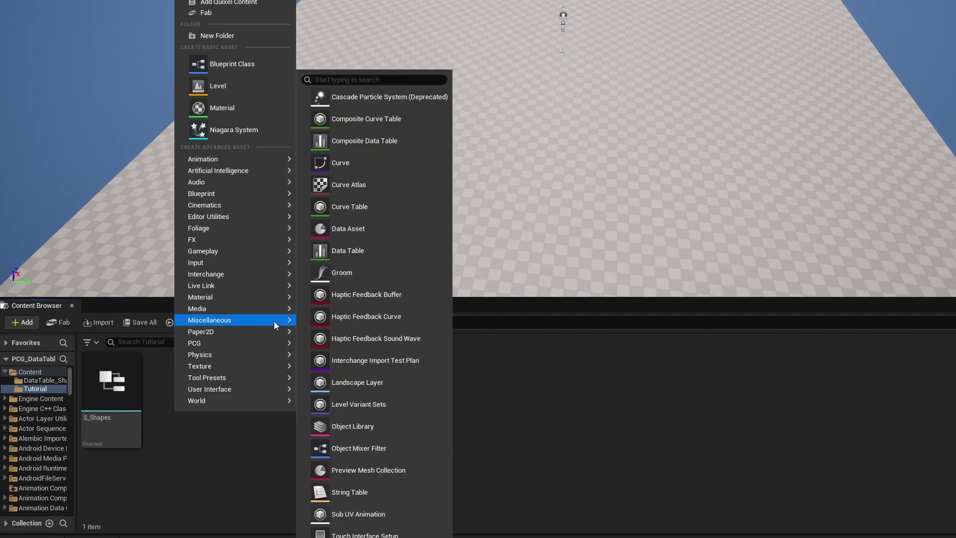
{"action": "left_click", "coordinate": [358, 253]}
{"action": "left_click", "coordinate": [629, 171]}
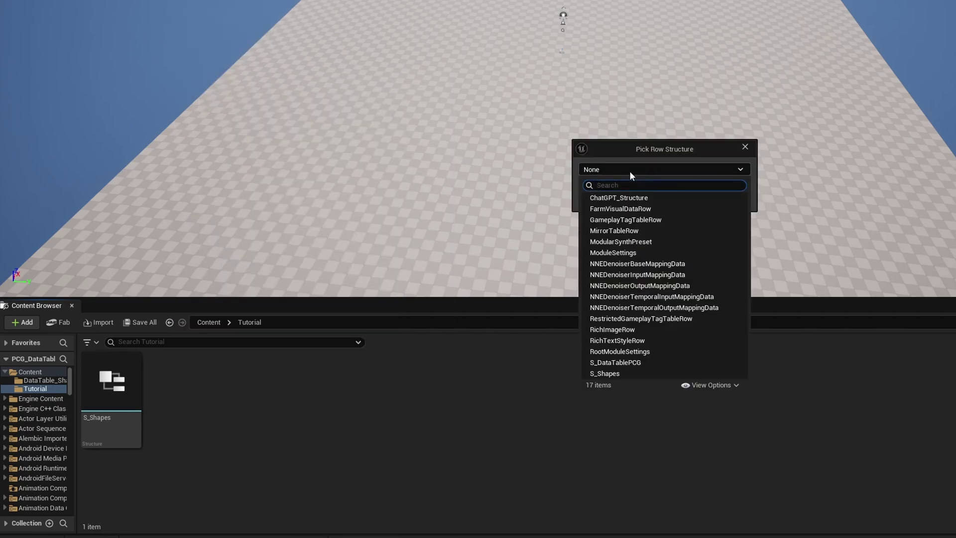
{"action": "type", "text": "S_Shapes"}
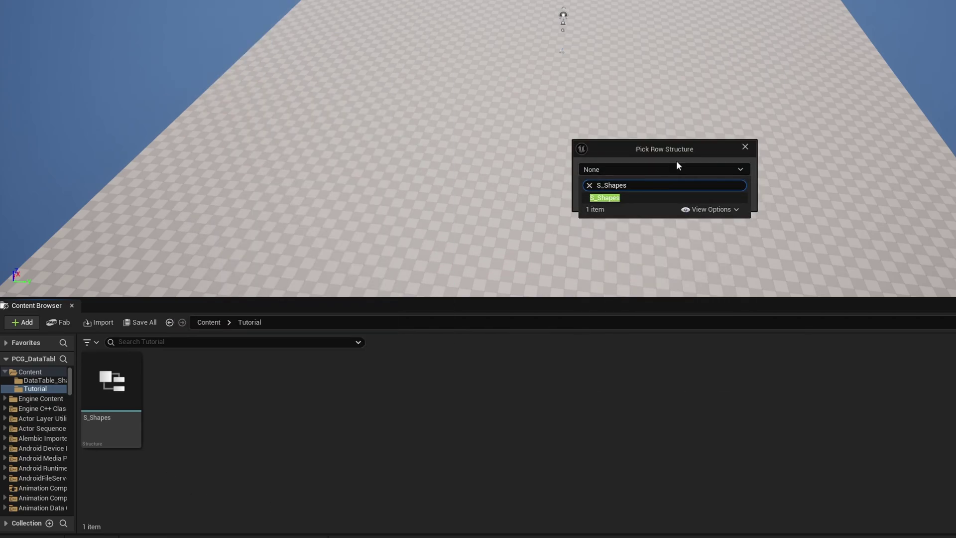
{"action": "left_click", "coordinate": [626, 201]}
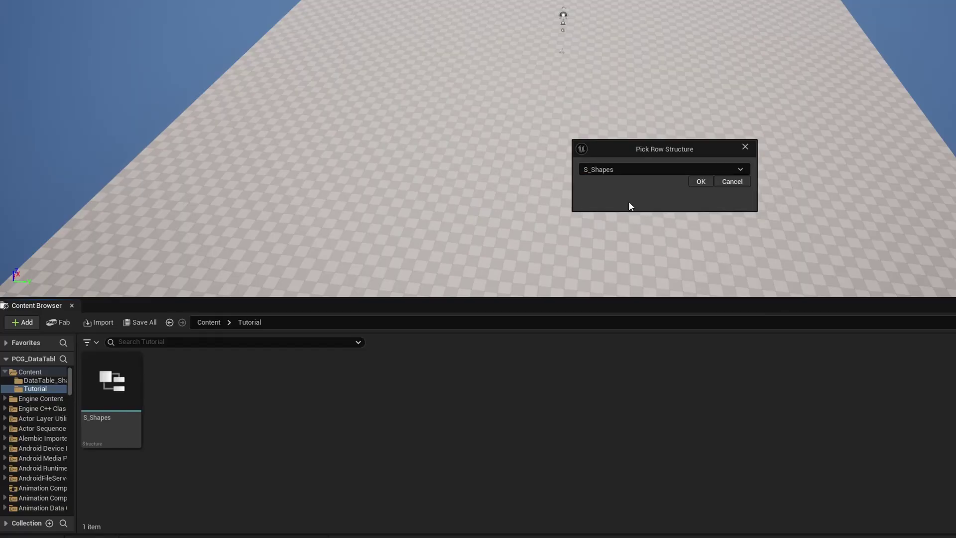
{"action": "left_click", "coordinate": [701, 181]}
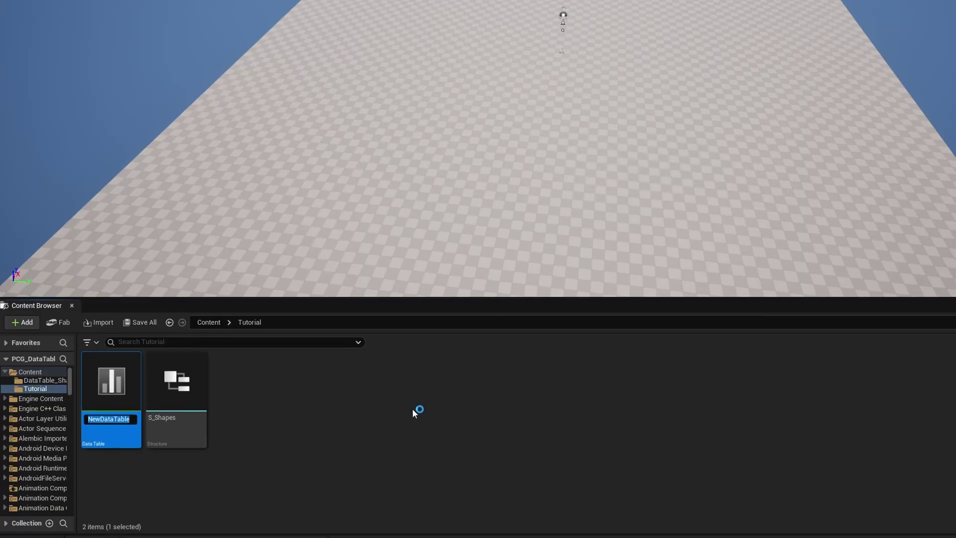
{"action": "type", "text": "DT_Shapes"}
{"action": "key", "text": "Return"}
{"action": "key", "text": "Return"}
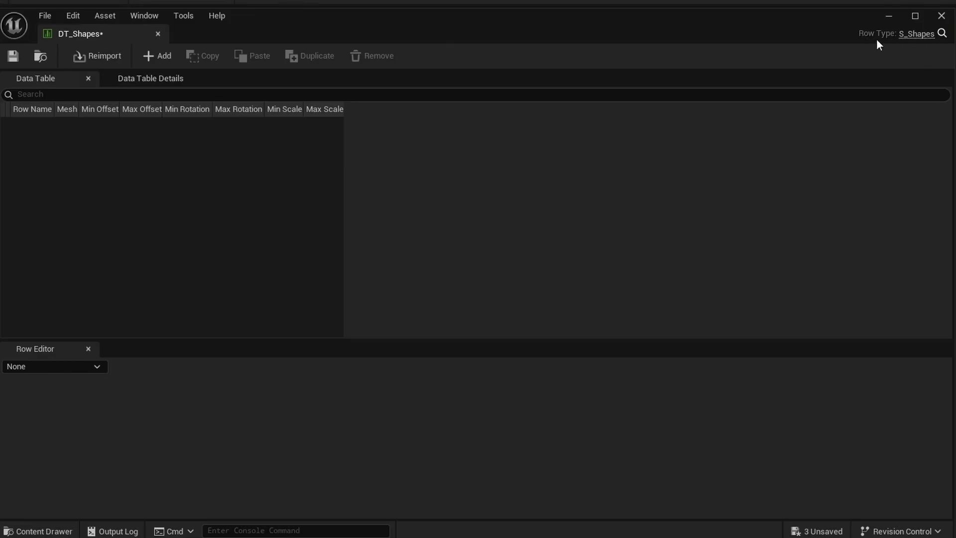
- Add a row named Cube and assign it the Cube mesh
{"action": "left_click", "coordinate": [156, 57]}
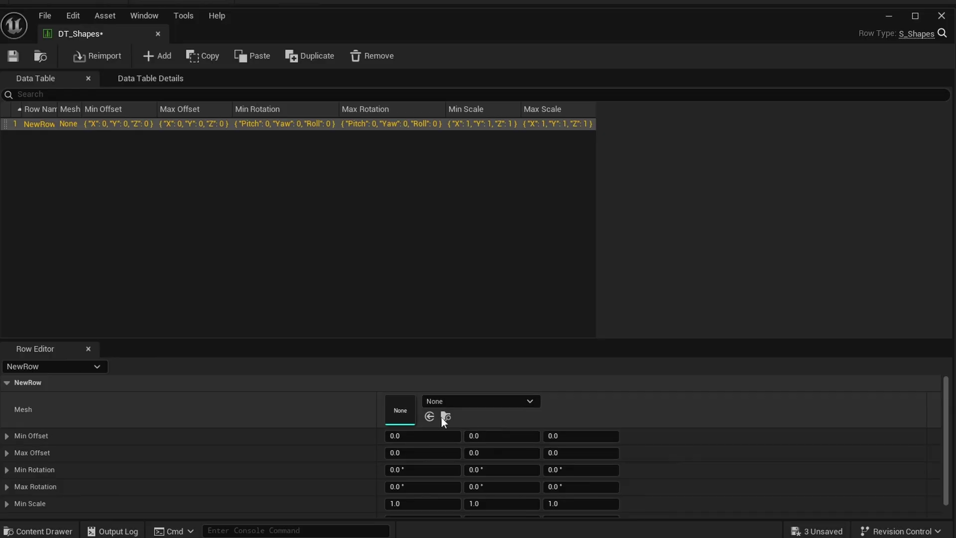
{"action": "scroll", "coordinate": [285, 482], "scroll_direction": "down", "scroll_amount": 2}
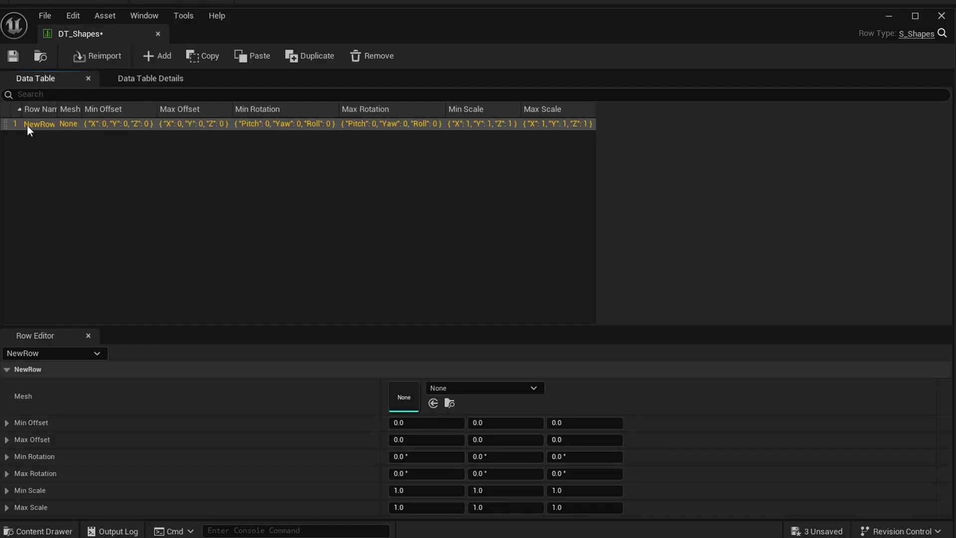
{"action": "left_click", "coordinate": [32, 126]}
{"action": "double_click", "coordinate": [32, 125]}
{"action": "type", "text": "Cube"}
{"action": "key", "text": "Return"}
{"action": "left_click", "coordinate": [511, 390]}
{"action": "type", "text": "cube"}
{"action": "left_click", "coordinate": [567, 524]}
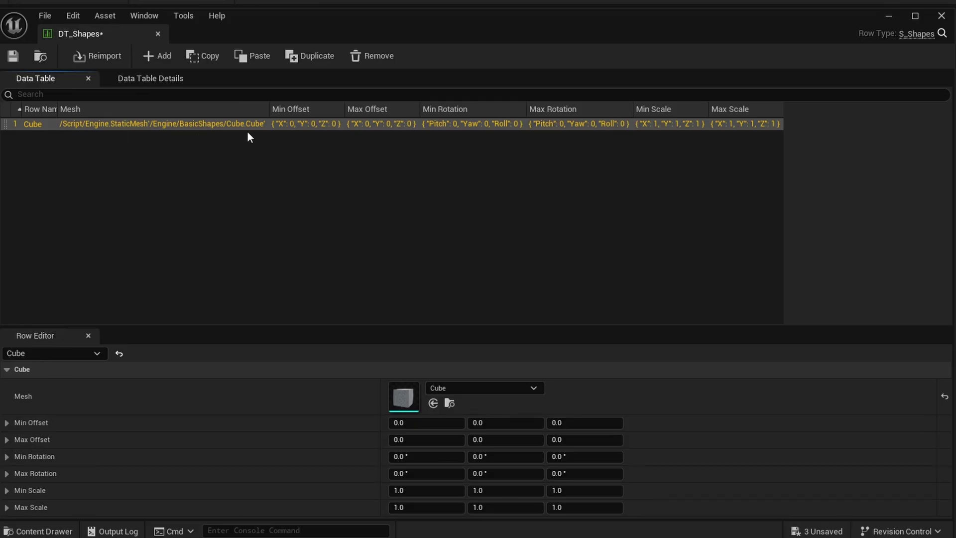
- Give the Cube row Max Offset Z 500 and Max Rotation Z 360
{"action": "left_click", "coordinate": [418, 424]}
{"action": "key", "text": "Tab"}
{"action": "key", "text": "Tab"}
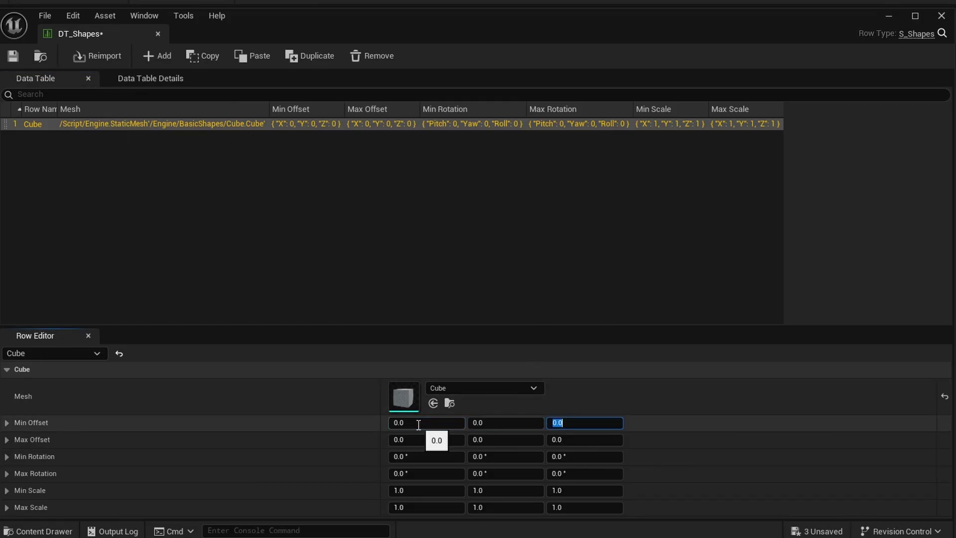
{"action": "key", "text": "Tab"}
{"action": "key", "text": "Tab"}
{"action": "key", "text": "Tab"}
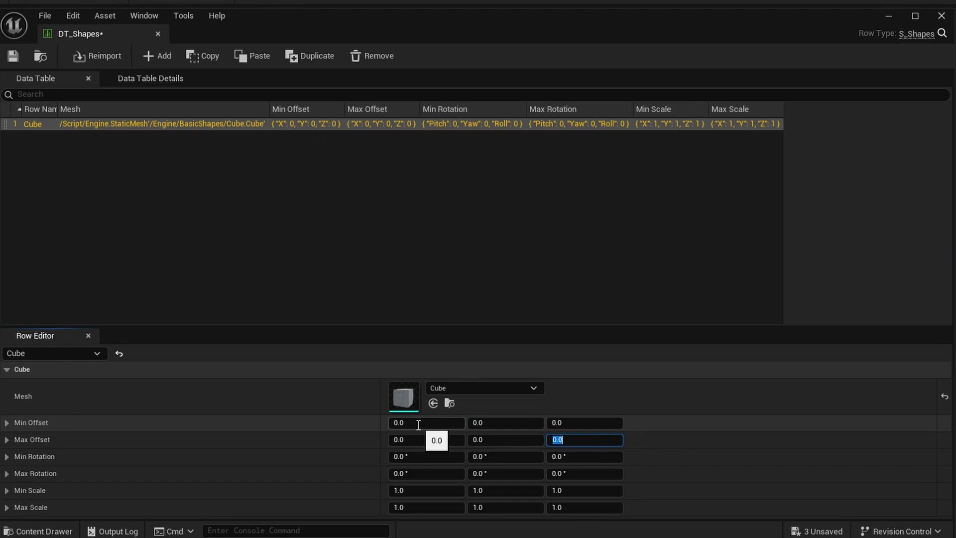
{"action": "type", "text": "500"}
{"action": "key", "text": "Return"}
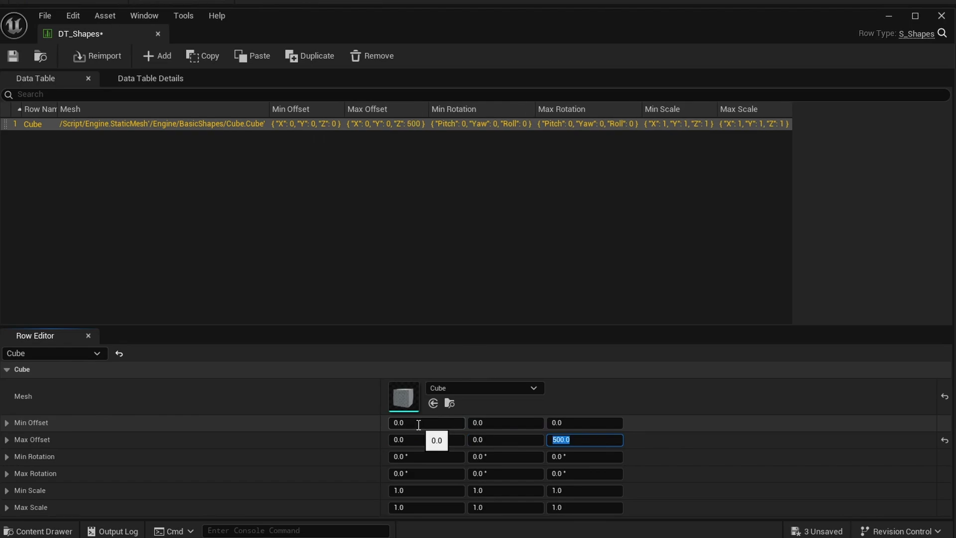
{"action": "left_click", "coordinate": [637, 436]}
{"action": "left_click", "coordinate": [590, 473]}
{"action": "type", "text": "360"}
{"action": "key", "text": "Return"}
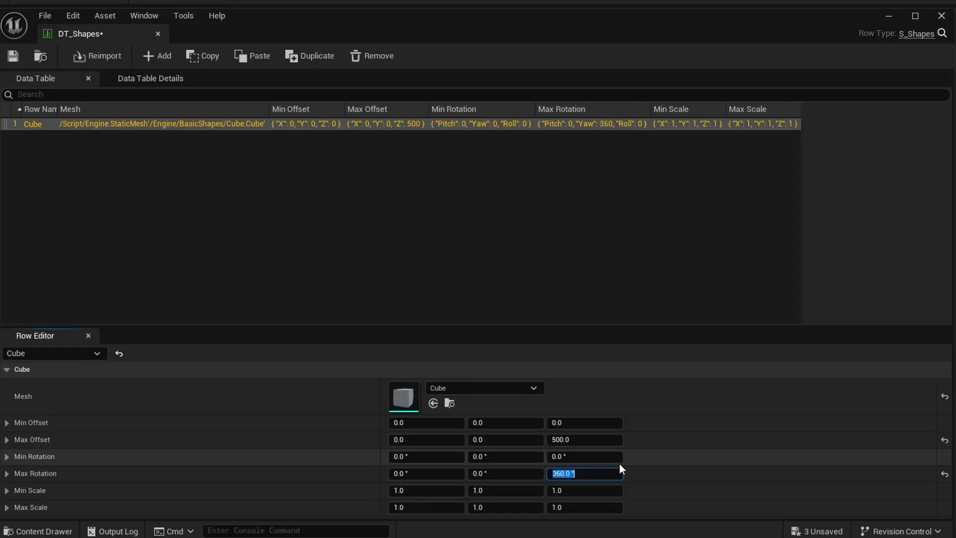
- Set the Cube row's Max Scale to 2, 2, 2
{"action": "left_click", "coordinate": [431, 504]}
{"action": "type", "text": "2"}
{"action": "key", "text": "Return"}
{"action": "left_click", "coordinate": [500, 507]}
{"action": "type", "text": "2"}
{"action": "key", "text": "Return"}
{"action": "left_click", "coordinate": [564, 507]}
{"action": "type", "text": "2"}
{"action": "left_click", "coordinate": [673, 505]}
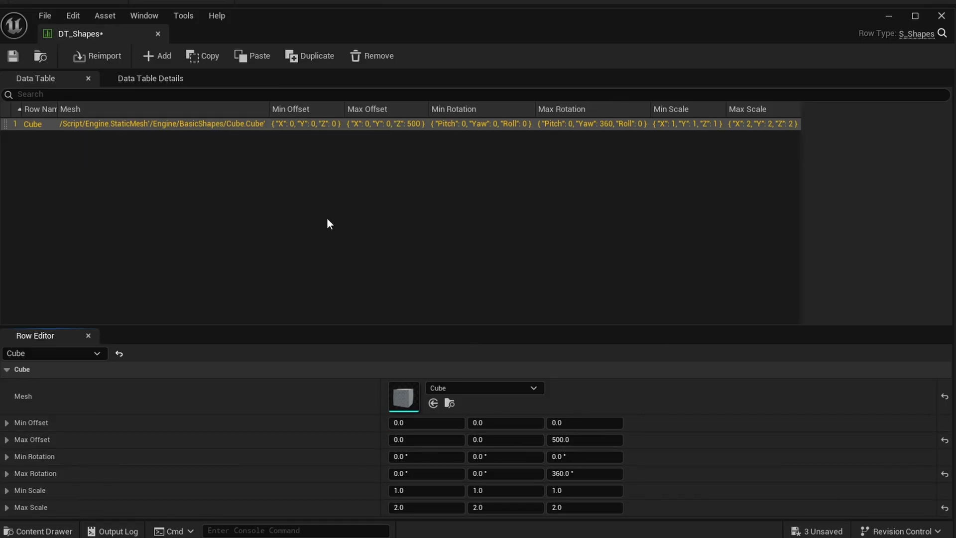
- Add a Cylinder row and assign it the Cylinder mesh
{"action": "left_click", "coordinate": [155, 56]}
{"action": "type", "text": "Cylinder"}
{"action": "left_click", "coordinate": [462, 387]}
{"action": "type", "text": "cylin"}
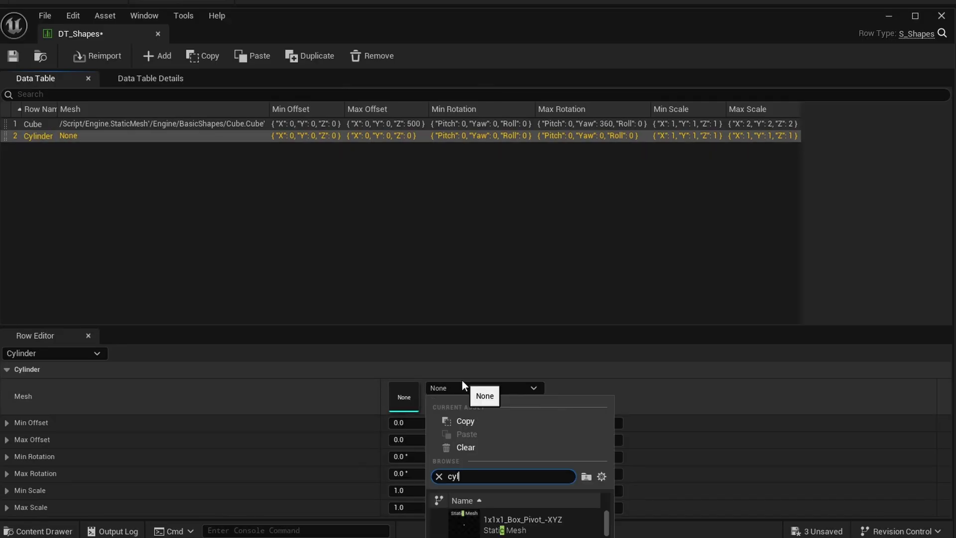
{"action": "left_click", "coordinate": [446, 424]}
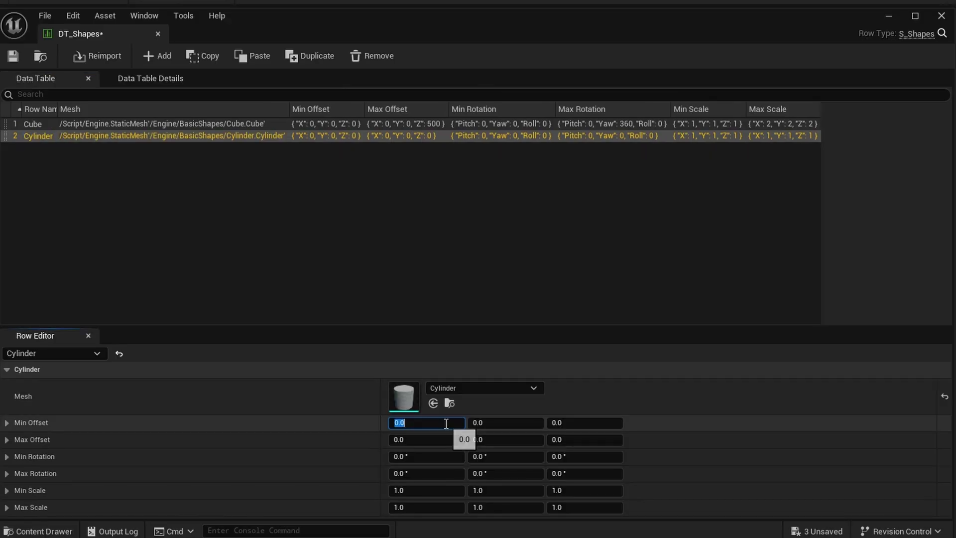
- Give the Cylinder row offsets from -50 to 50 and Min Rotation -90
{"action": "type", "text": "-50"}
{"action": "key", "text": "Tab"}
{"action": "type", "text": "-50"}
{"action": "key", "text": "Tab"}
{"action": "key", "text": "Tab"}
{"action": "type", "text": "50"}
{"action": "key", "text": "Tab"}
{"action": "type", "text": "50"}
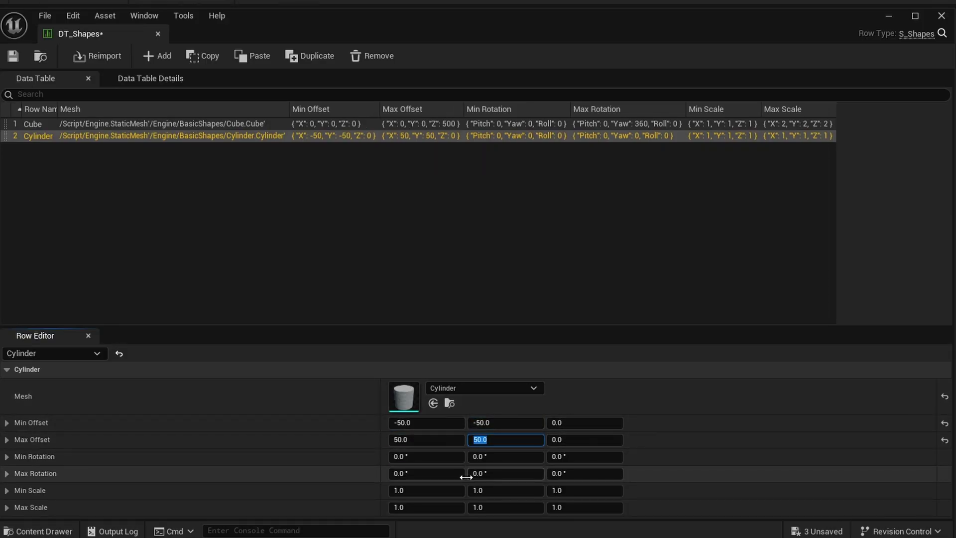
{"action": "left_click", "coordinate": [424, 457]}
{"action": "type", "text": "-90"}
{"action": "key", "text": "Tab"}
{"action": "type", "text": "-90"}
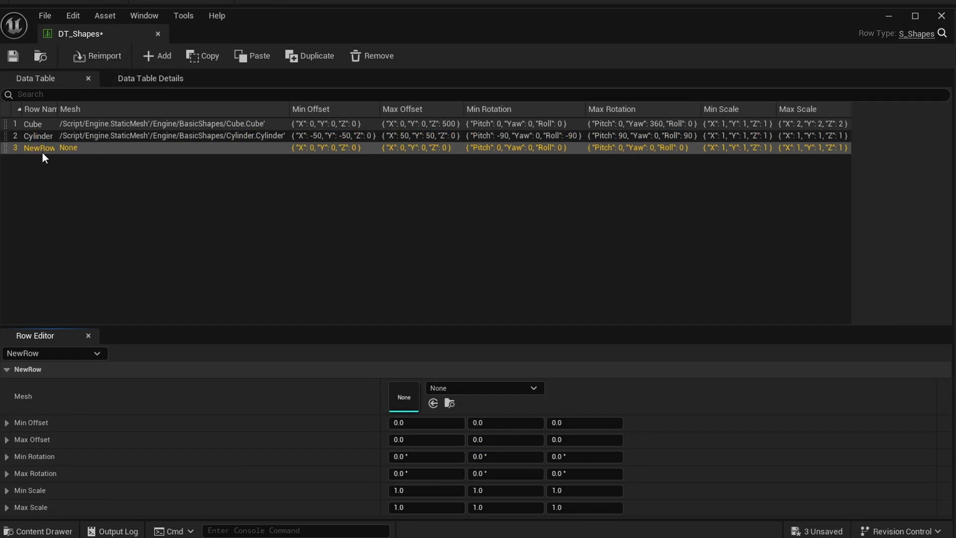
- Rename the third row to Sphere
{"action": "double_click", "coordinate": [41, 149]}
{"action": "type", "text": "Sph"}
{"action": "key", "text": "BackSpace"}
{"action": "type", "text": "here"}
{"action": "key", "text": "Return"}
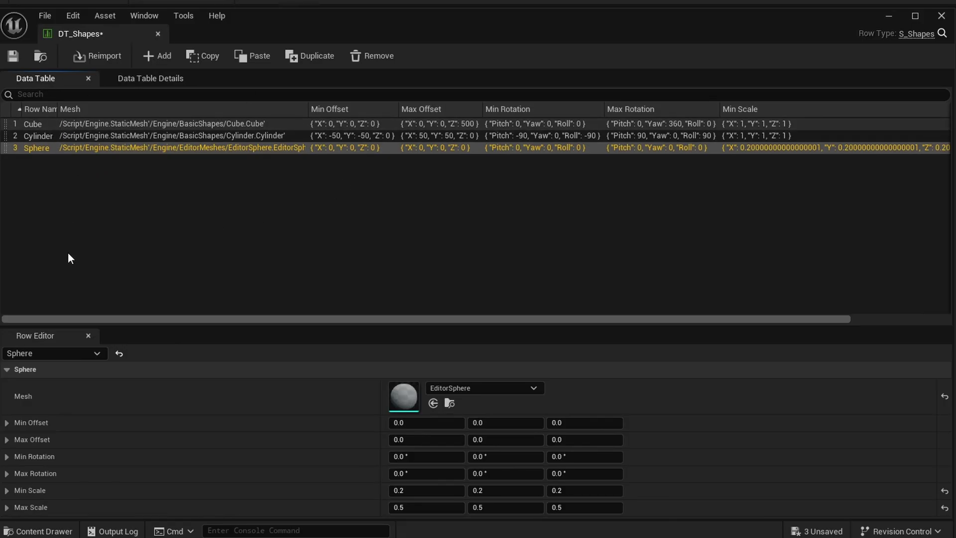
- Save DT_Shapes and create a new PCG Graph named PCG_RandomShapes
{"action": "left_click", "coordinate": [13, 56]}
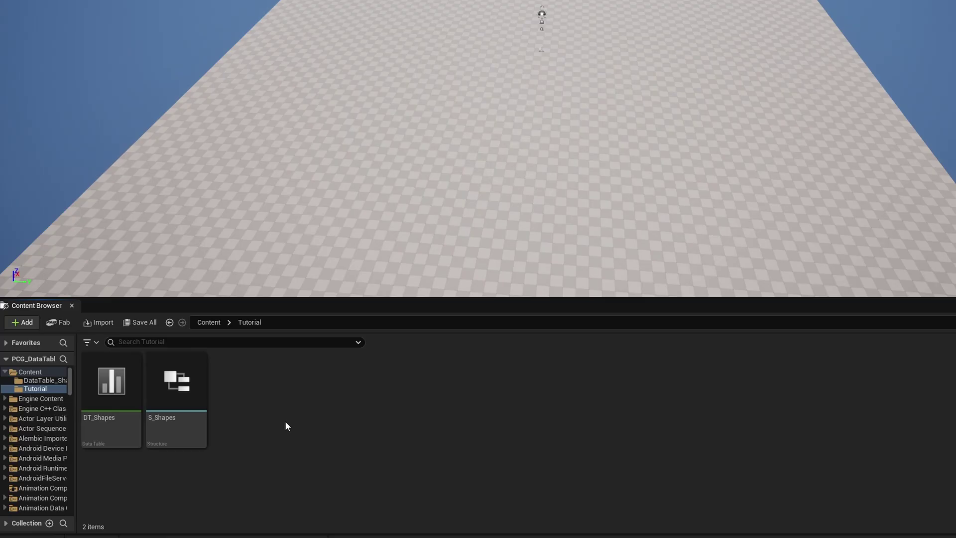
{"action": "right_click", "coordinate": [264, 451]}
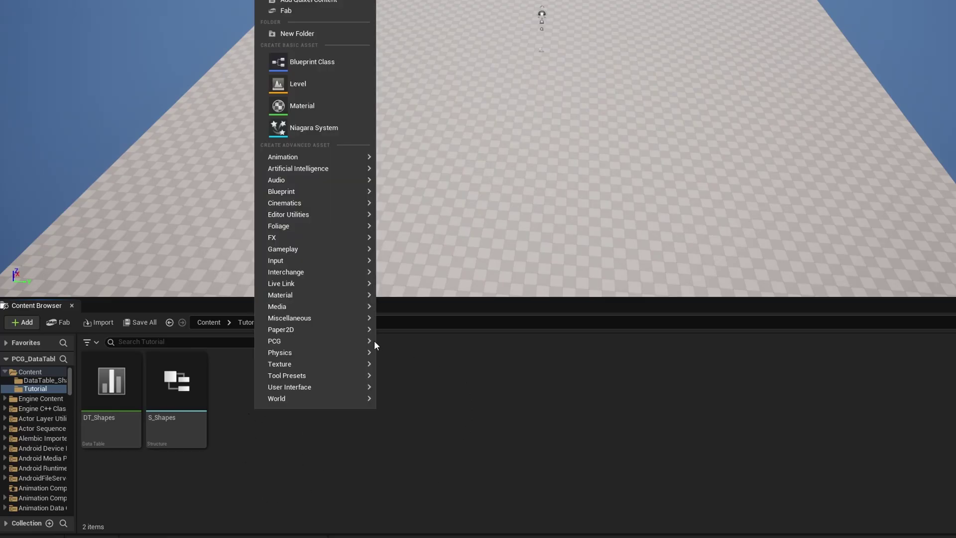
{"action": "mouse_move", "coordinate": [354, 341]}
{"action": "left_click", "coordinate": [445, 353]}
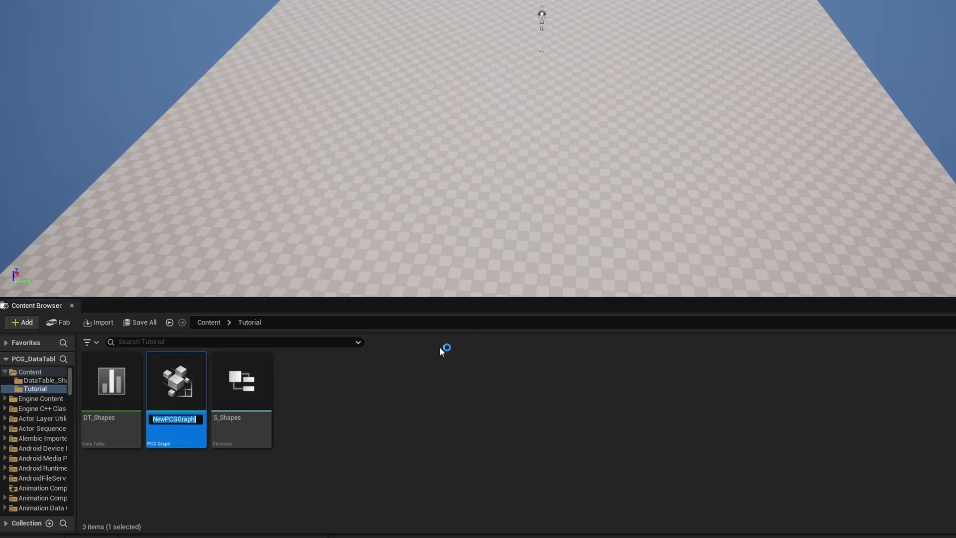
{"action": "type", "text": "PCG_RandomShapes"}
{"action": "key", "text": "Return"}
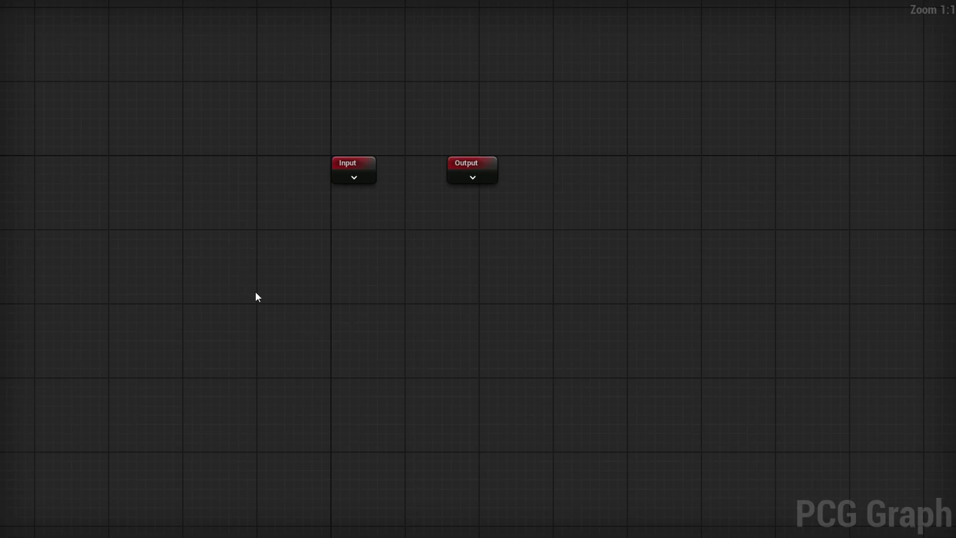
{"action": "right_click", "coordinate": [262, 280]}
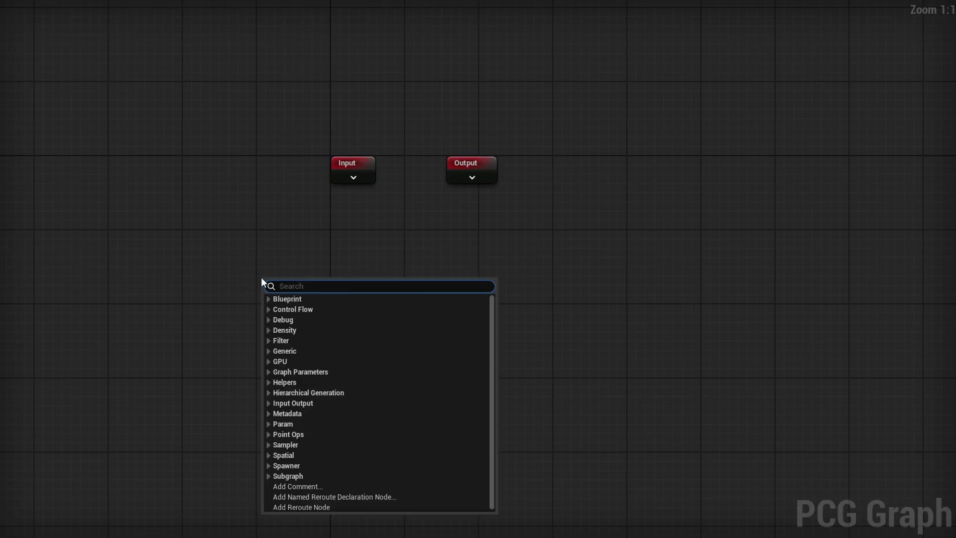
- Add a Create Points Grid node with Grid Extents 2000 × 2000
{"action": "type", "text": "create points"}
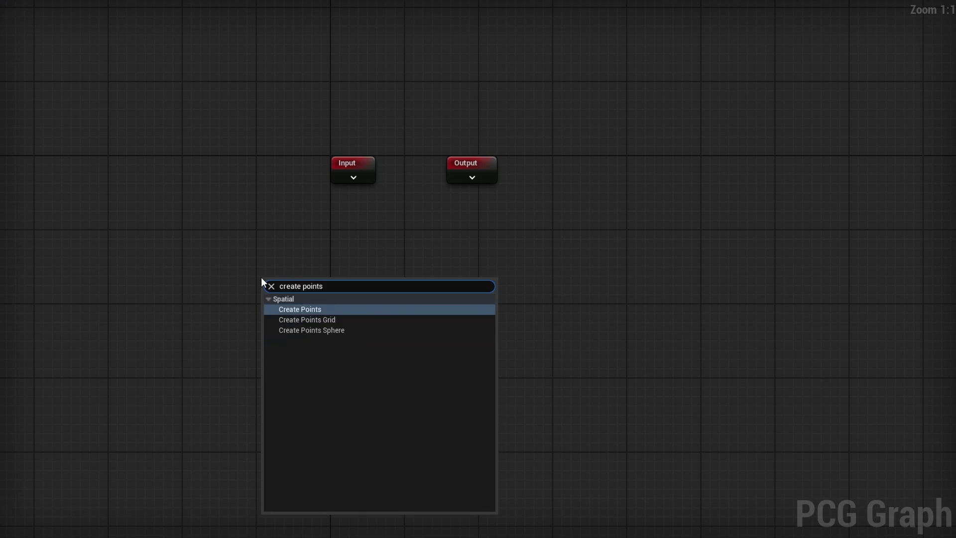
{"action": "key", "text": "Down"}
{"action": "key", "text": "Return"}
{"action": "left_click", "coordinate": [754, 43]}
{"action": "type", "text": "2000"}
{"action": "key", "text": "Tab"}
{"action": "type", "text": "2000"}
{"action": "key", "text": "Return"}
- Set the grid's Cell Size to 200 × 200
{"action": "left_click", "coordinate": [753, 58]}
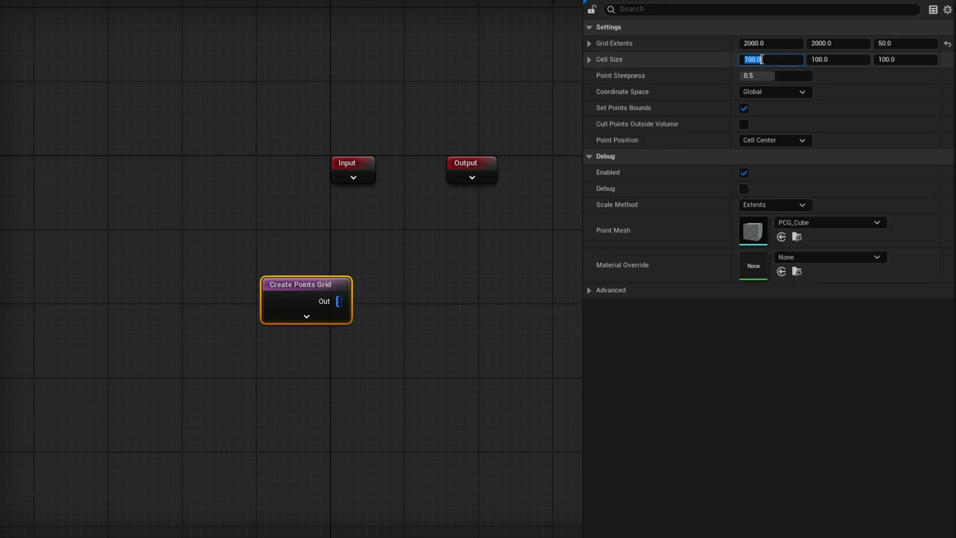
{"action": "type", "text": "200"}
{"action": "key", "text": "Tab"}
{"action": "type", "text": "200"}
{"action": "key", "text": "Return"}
{"action": "left_click", "coordinate": [905, 69]}
- Set Point Steepness to 1.0 and Coordinate Space to Local Component
{"action": "left_click", "coordinate": [764, 70]}
{"action": "type", "text": "1"}
{"action": "key", "text": "Return"}
{"action": "mouse_move", "coordinate": [634, 81]}
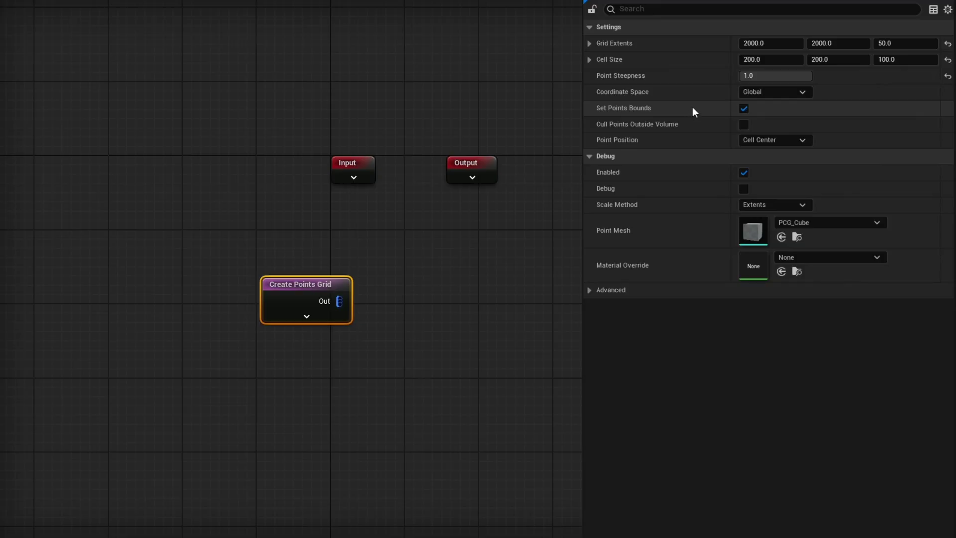
{"action": "left_click", "coordinate": [776, 91]}
{"action": "left_click", "coordinate": [767, 126]}
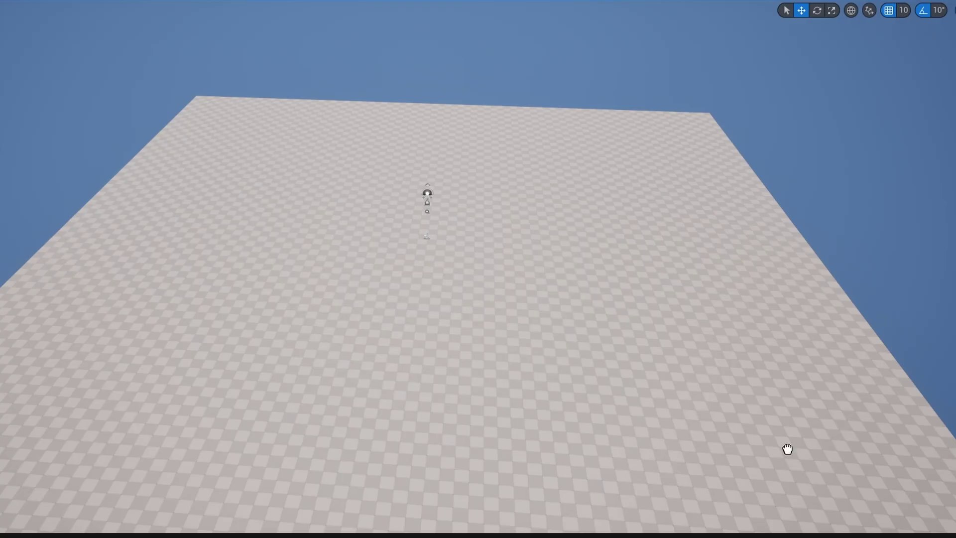
- Select the PCG volume, fly around the slab, then inspect the Create Points Grid's 400 points
{"action": "left_click", "coordinate": [473, 282]}
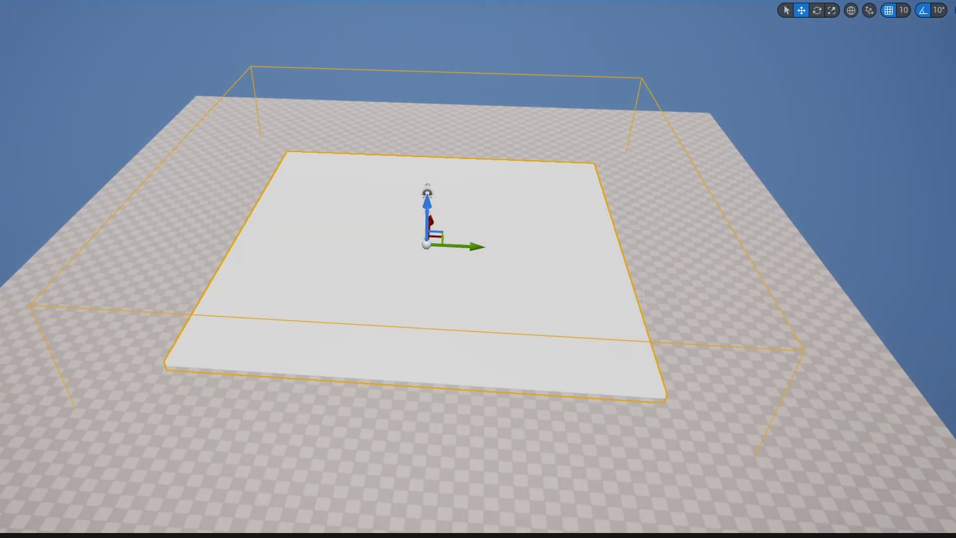
{"action": "key", "text": "w"}
{"action": "right_click_drag", "start_coordinate": [641, 297], "coordinate": [572, 343]}
{"action": "key", "text": "a"}
{"action": "key", "text": "w"}
{"action": "key", "text": "d"}
{"action": "right_click_drag", "start_coordinate": [483, 263], "coordinate": [717, 254]}
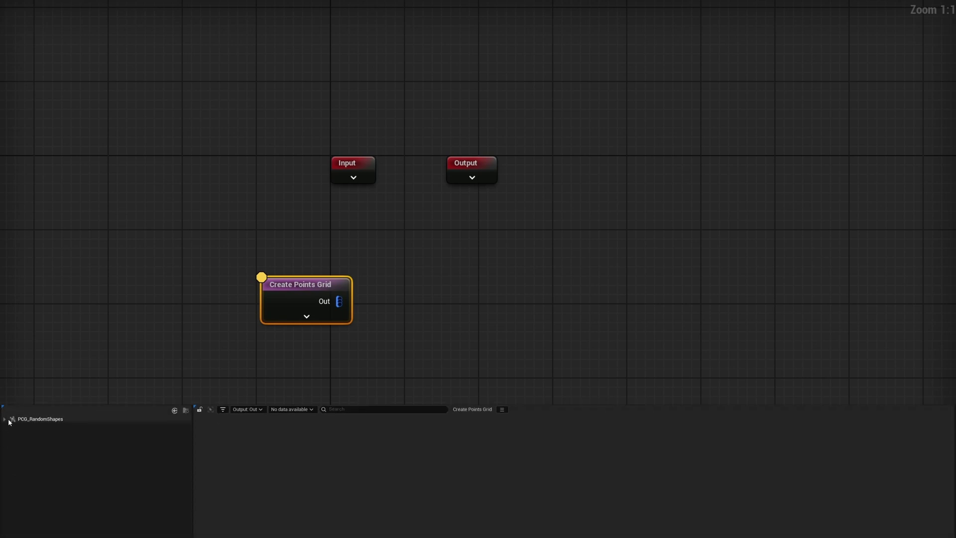
{"action": "left_click", "coordinate": [50, 411]}
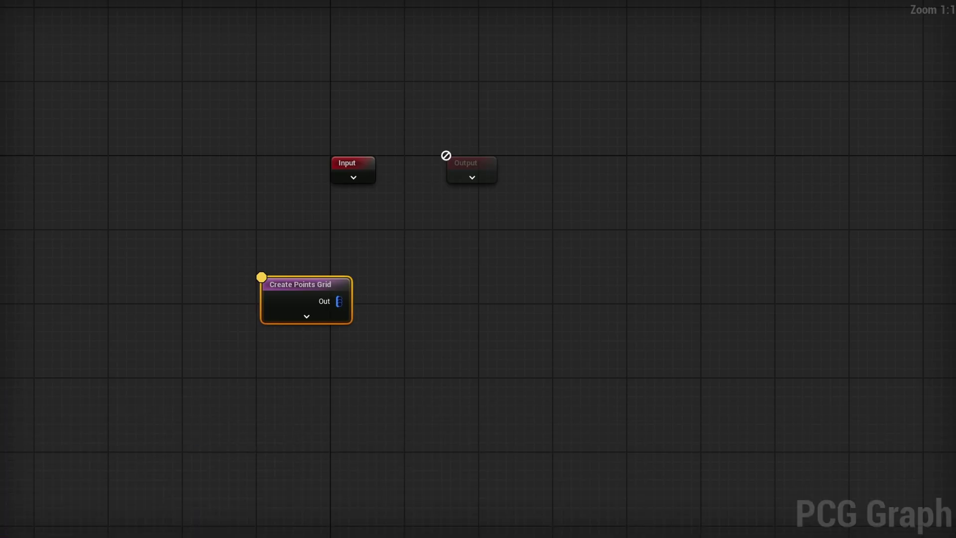
- Add a Load Data Table node, set its Output Type to Attribute Set, and expand its pins
{"action": "right_click", "coordinate": [274, 359]}
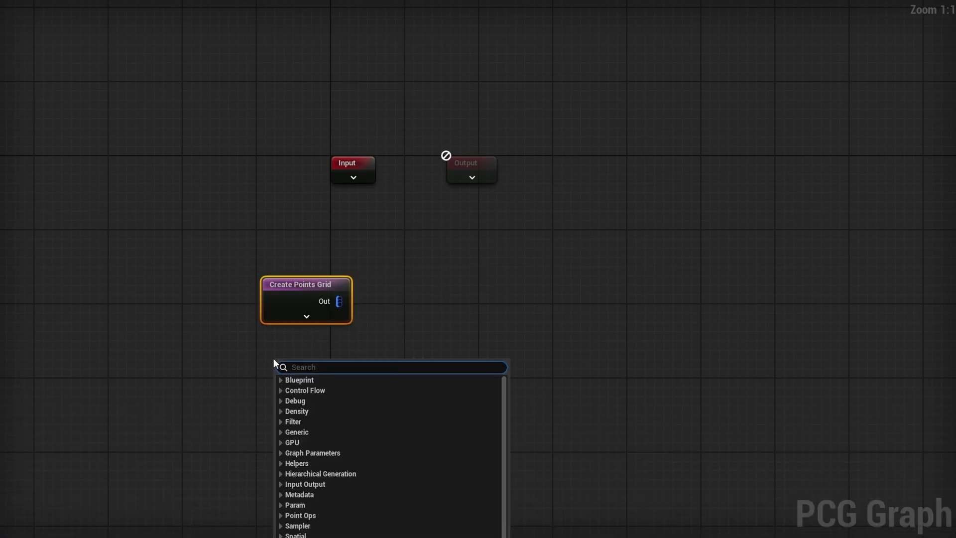
{"action": "type", "text": "data table"}
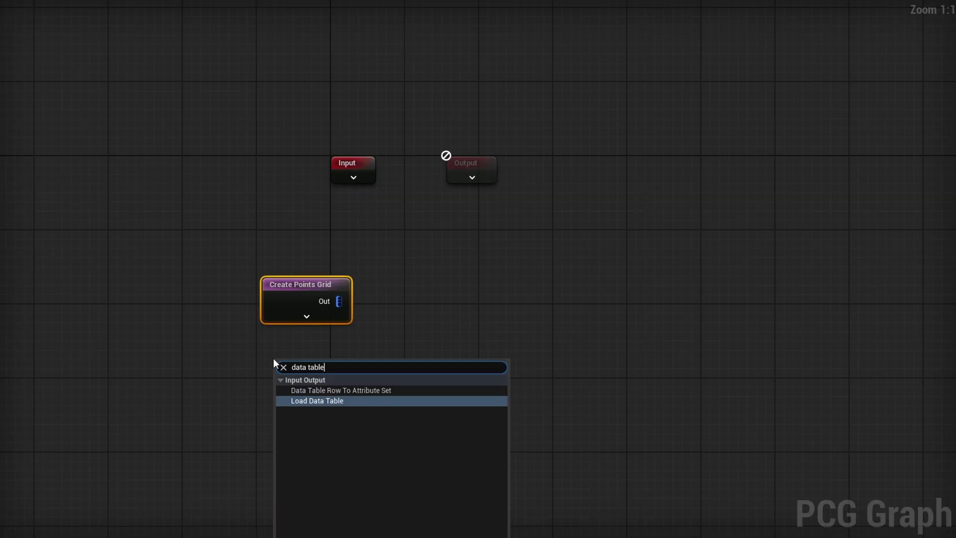
{"action": "left_click", "coordinate": [336, 400]}
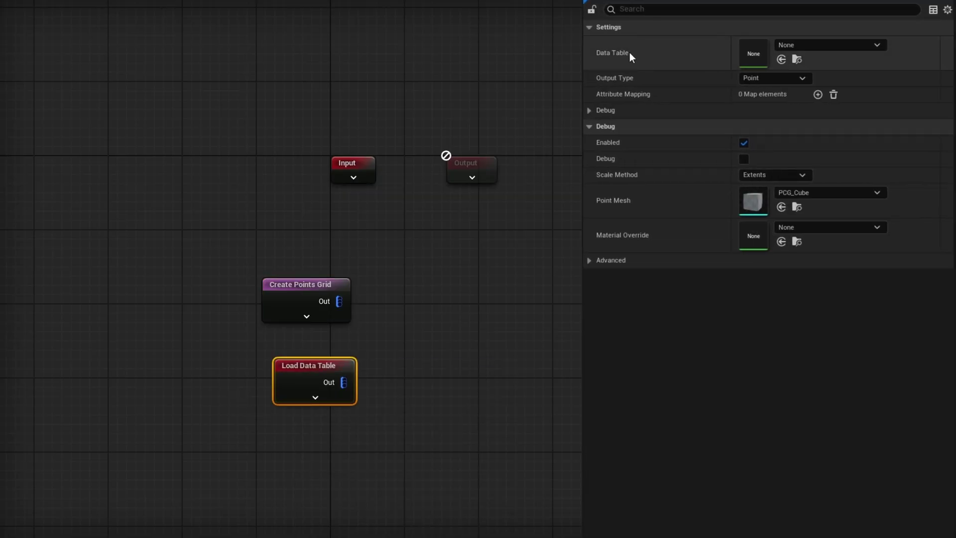
{"action": "left_click", "coordinate": [787, 81]}
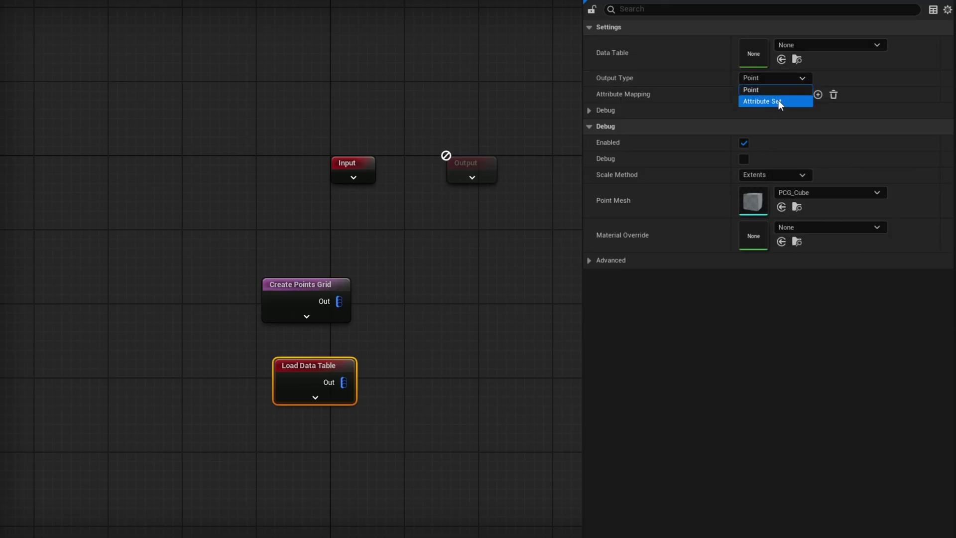
{"action": "left_click", "coordinate": [778, 100]}
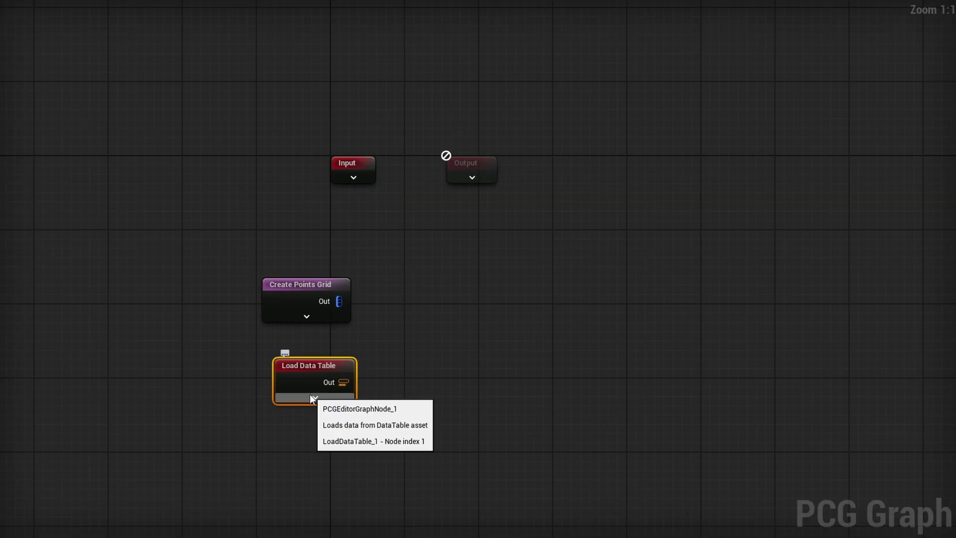
{"action": "left_click", "coordinate": [312, 397]}
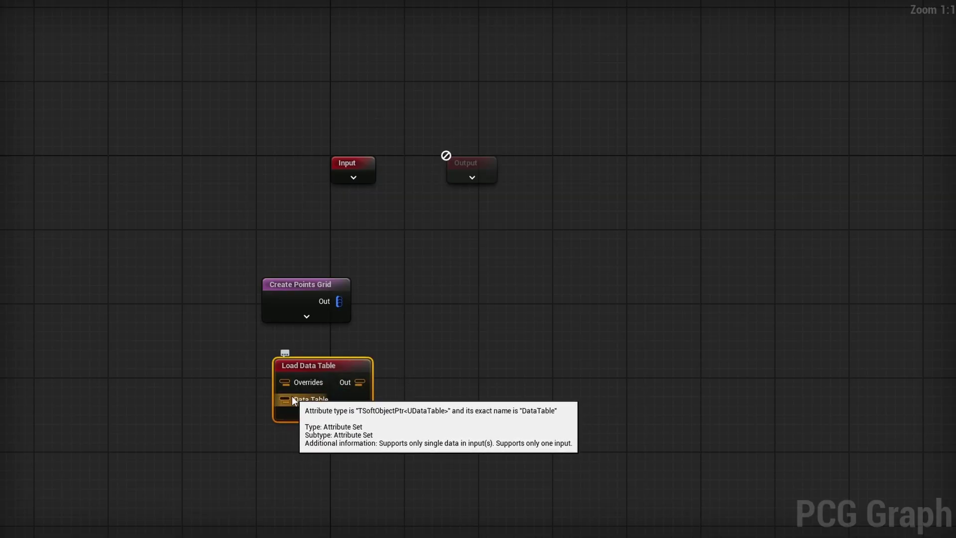
{"action": "left_click", "coordinate": [433, 383]}
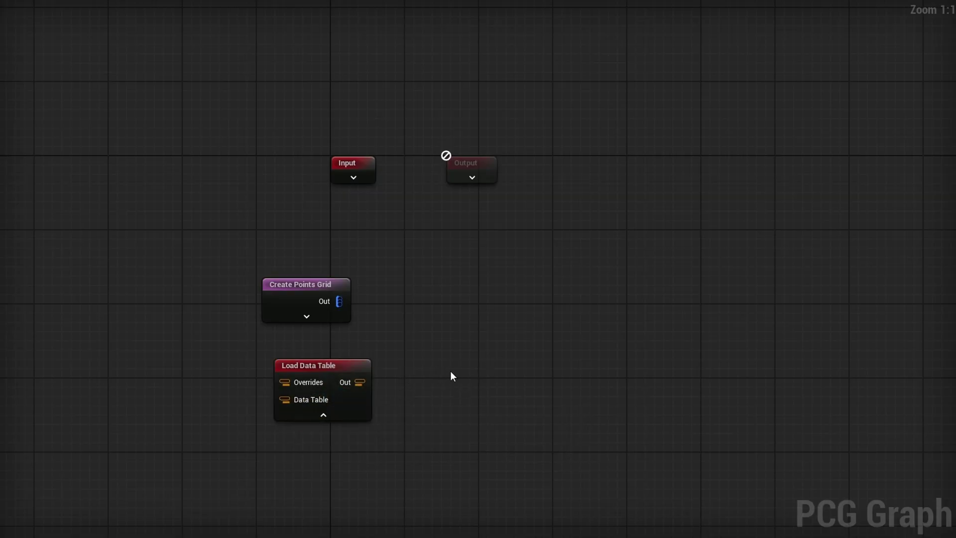
- Create a Data Table Object Reference graph parameter named 'Shape Data Table' using DT_Shapes
{"action": "left_click", "coordinate": [747, 306]}
{"action": "left_click", "coordinate": [653, 322]}
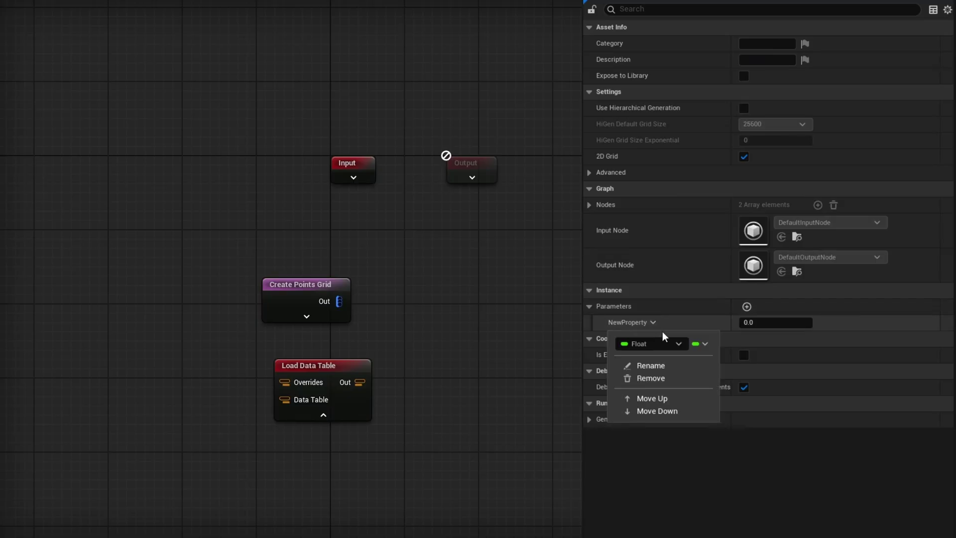
{"action": "left_click", "coordinate": [663, 343]}
{"action": "type", "text": "dat"}
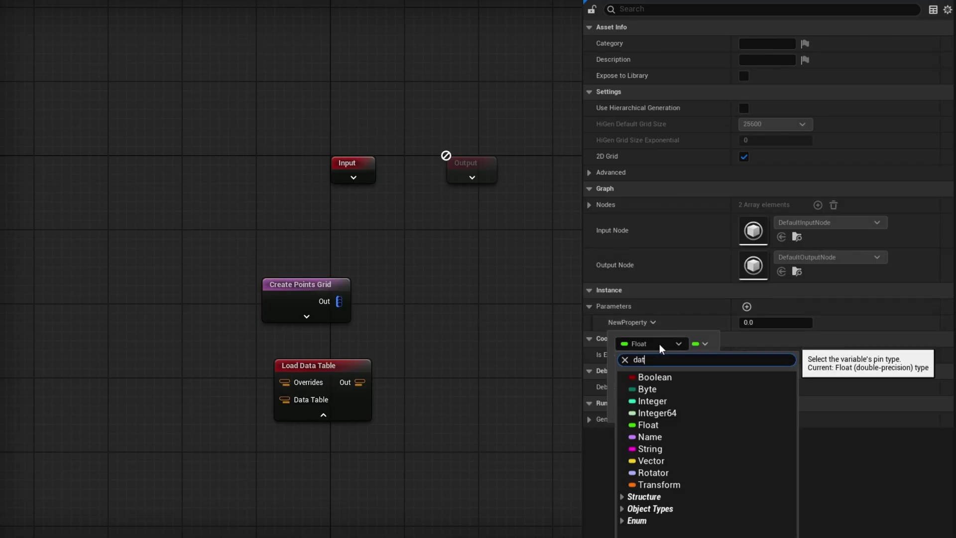
{"action": "type", "text": "a table"}
{"action": "mouse_move", "coordinate": [777, 461]}
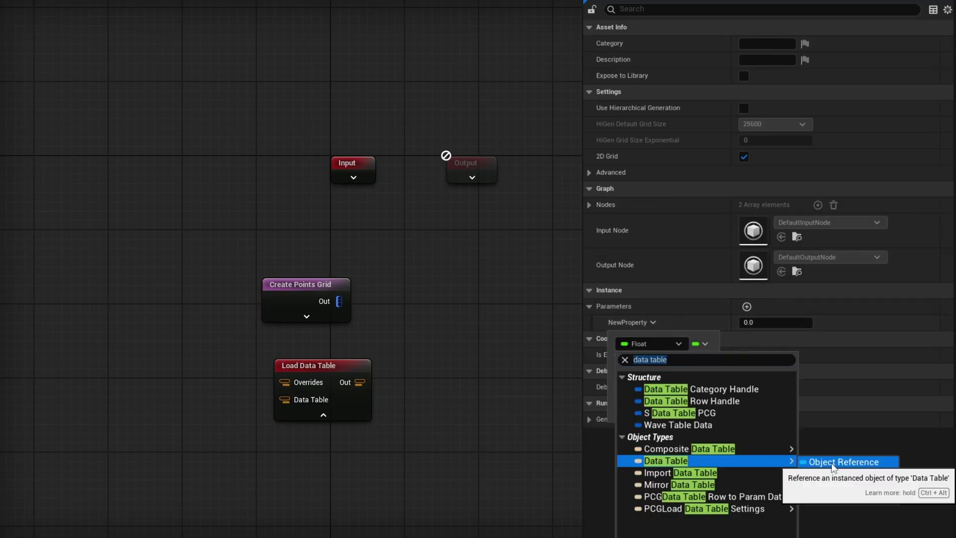
{"action": "left_click", "coordinate": [825, 462]}
{"action": "left_click", "coordinate": [650, 364]}
{"action": "type", "text": "Shape Data Table"}
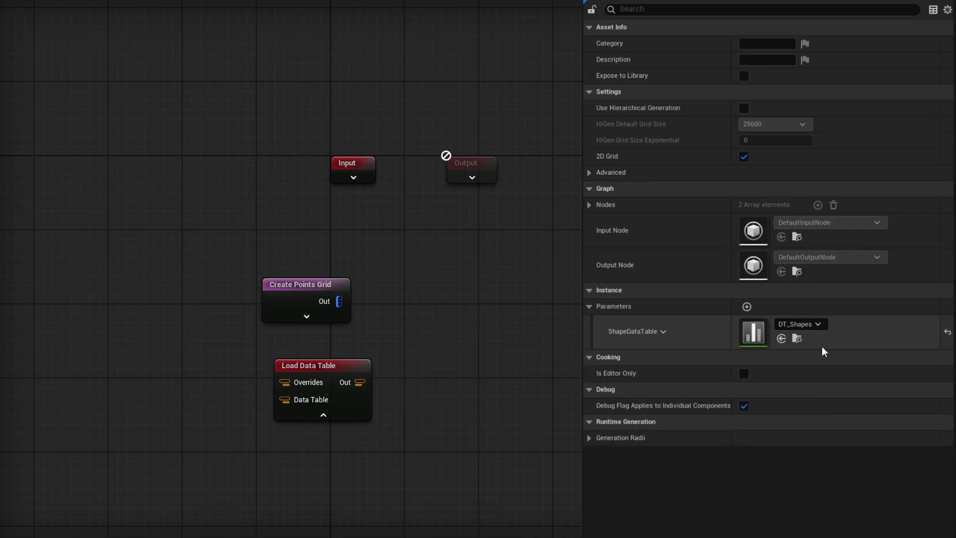
{"action": "right_click", "coordinate": [97, 386]}
- Add a Get ShapeDataTable node, wire it into Load Data Table, and straighten the wire
{"action": "type", "text": "get shape"}
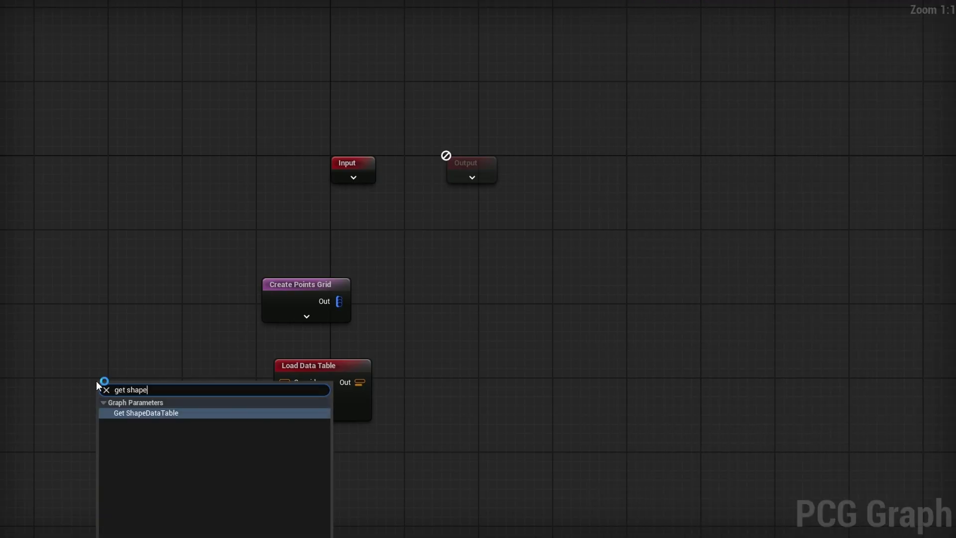
{"action": "key", "text": "Return"}
{"action": "left_click_drag", "start_coordinate": [171, 391], "coordinate": [295, 404]}
{"action": "left_click", "coordinate": [334, 418]}
{"action": "mouse_move", "coordinate": [324, 427]}
{"action": "left_mouse_down"}
{"action": "mouse_move", "coordinate": [260, 408]}
{"action": "mouse_move", "coordinate": [247, 388]}
{"action": "mouse_move", "coordinate": [257, 363]}
{"action": "left_mouse_up"}
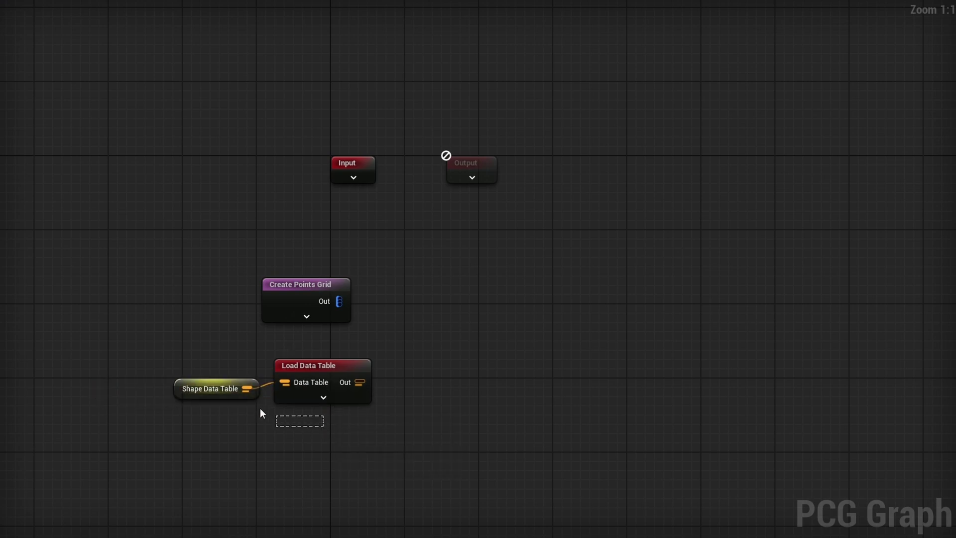
{"action": "key", "text": "q"}
{"action": "left_click", "coordinate": [404, 355]}
{"action": "left_click_drag", "start_coordinate": [383, 408], "coordinate": [326, 387]}
- Check the Load Data Table attributes, showing the three DT_Shapes rows
{"action": "key", "text": "a"}
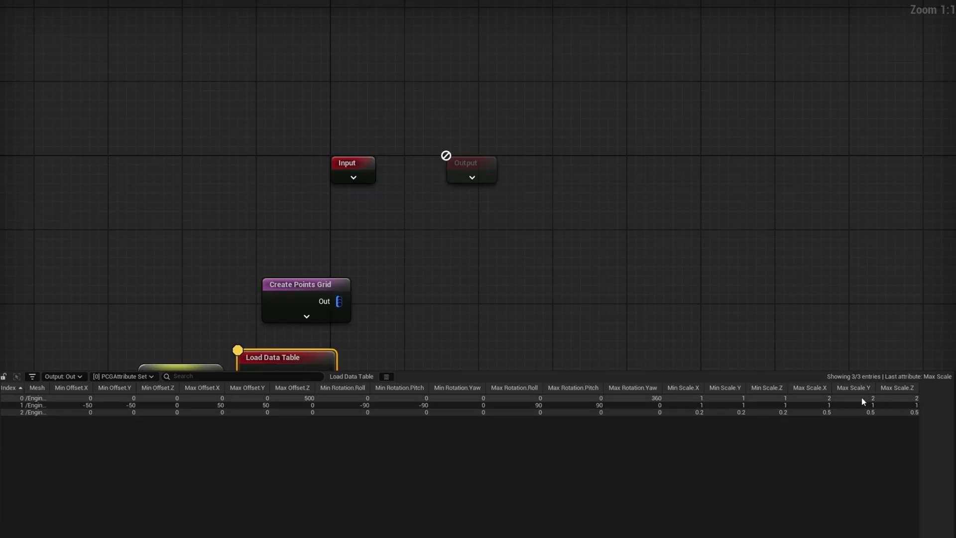
{"action": "left_click_drag", "start_coordinate": [571, 371], "coordinate": [571, 472]}
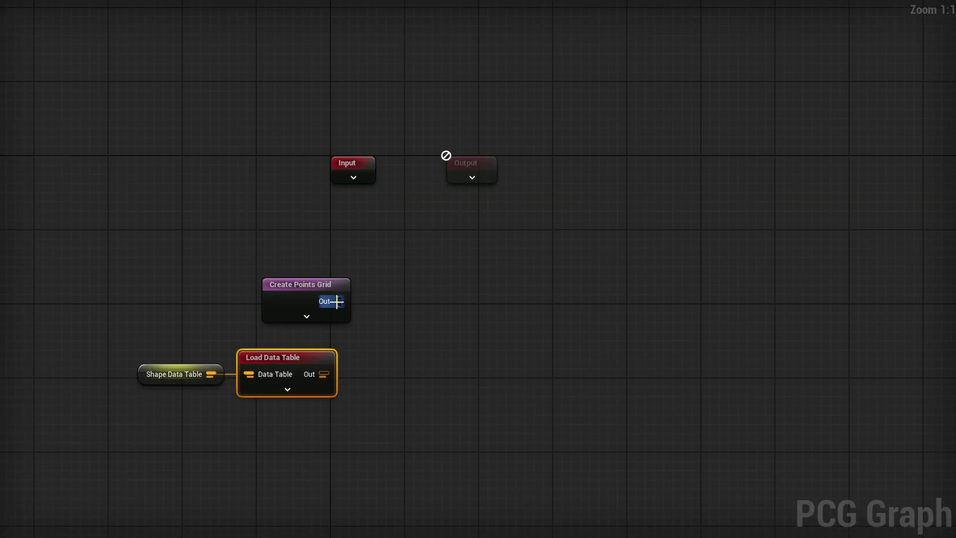
{"action": "left_click_drag", "start_coordinate": [337, 302], "coordinate": [422, 298]}
- Add Match And Set Attributes after the grid, with Load Data Table feeding Match Data
{"action": "type", "text": "match and"}
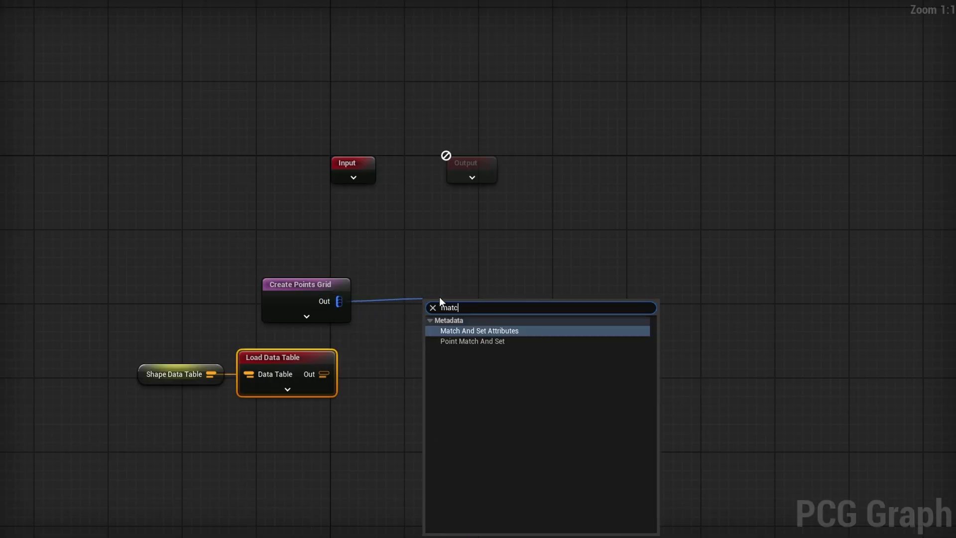
{"action": "key", "text": "Return"}
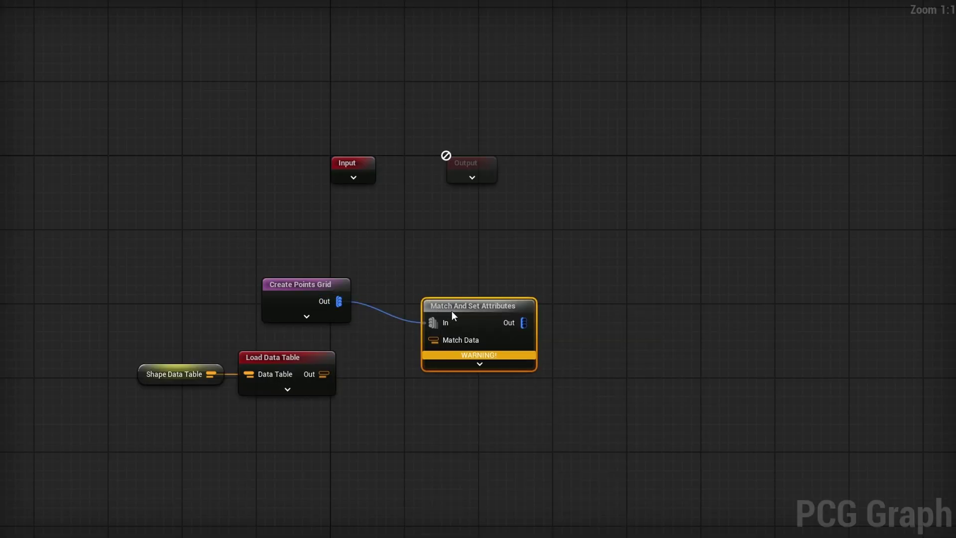
{"action": "left_click_drag", "start_coordinate": [450, 311], "coordinate": [431, 289]}
{"action": "left_click_drag", "start_coordinate": [323, 374], "coordinate": [416, 317]}
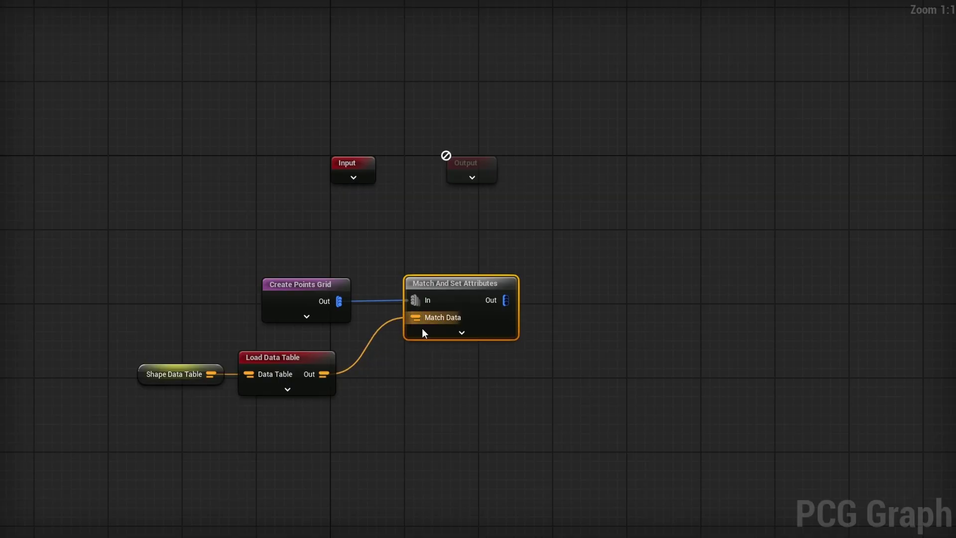
- Add a Static Mesh Spawner using PCGMeshSelectorByAttribute with the attribute Mesh
{"action": "left_click_drag", "start_coordinate": [506, 300], "coordinate": [574, 299]}
{"action": "type", "text": "stat"}
{"action": "key", "text": "Return"}
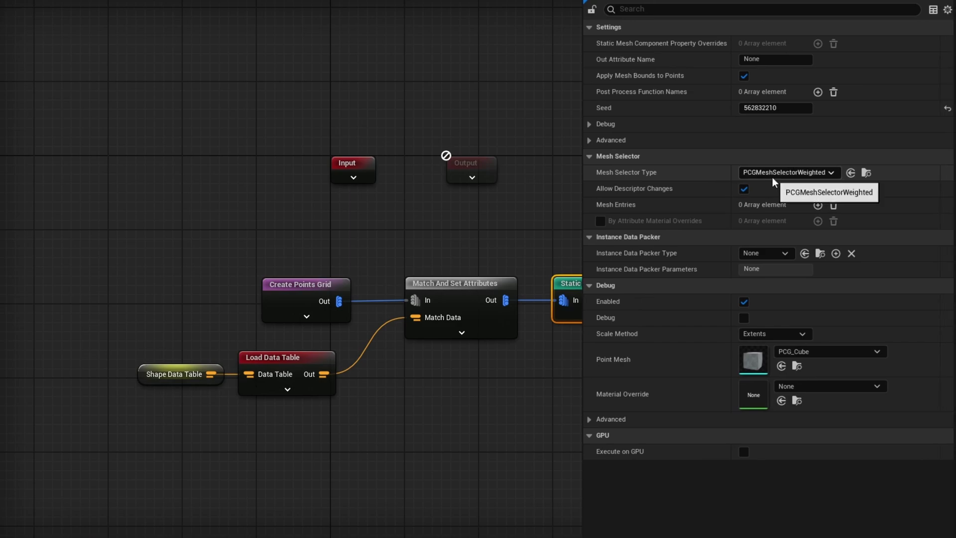
{"action": "left_click", "coordinate": [824, 172]}
{"action": "left_click", "coordinate": [843, 201]}
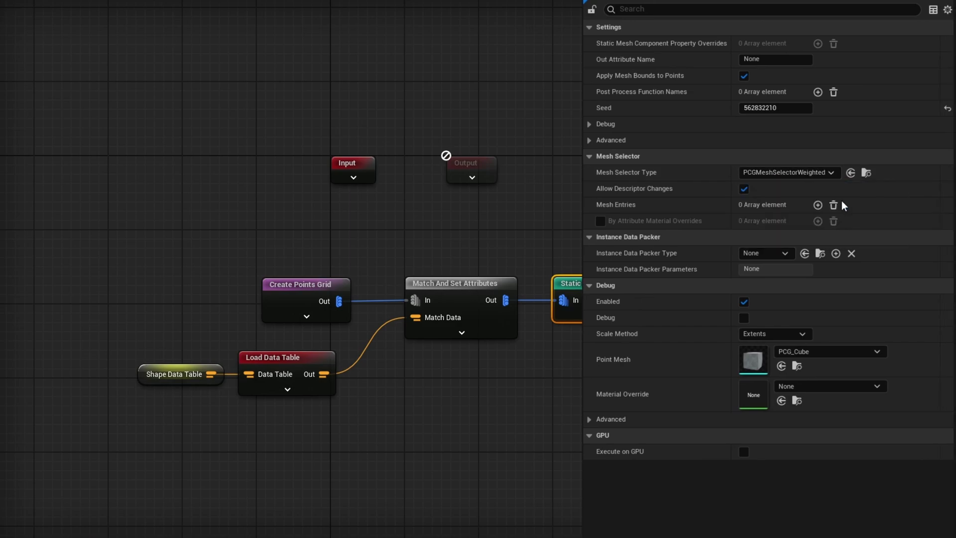
{"action": "left_click", "coordinate": [767, 205]}
{"action": "type", "text": "Mesh"}
- Fly around the level to inspect the spawned cubes, cylinders and spheres
{"action": "right_click_drag", "start_coordinate": [478, 269], "coordinate": [583, 261]}
{"action": "key", "text": "w"}
{"action": "key", "text": "s"}
{"action": "key", "text": "a"}
{"action": "mouse_move", "coordinate": [792, 313]}
{"action": "right_mouse_down"}
{"action": "mouse_move", "coordinate": [794, 330]}
{"action": "mouse_move", "coordinate": [795, 318]}
{"action": "right_mouse_up"}
{"action": "key", "text": "s"}
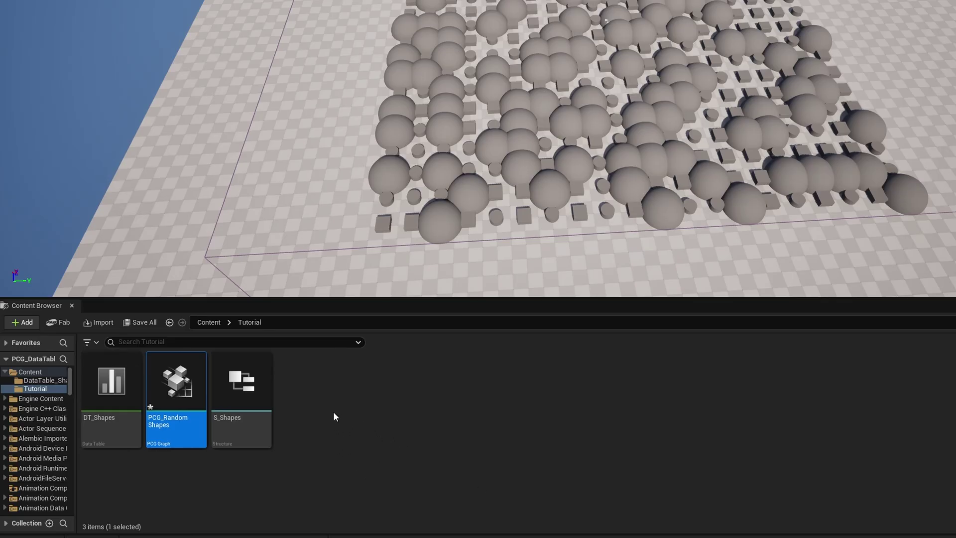
- Create a PCG graph named PCGLoop_ApplyTransforms, place it as a loop node, and open it
{"action": "right_click", "coordinate": [302, 407]}
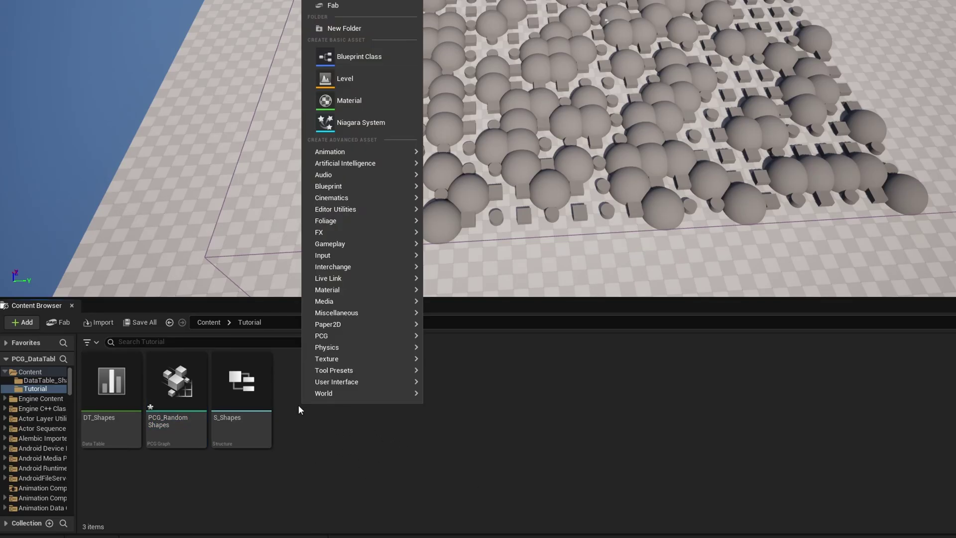
{"action": "mouse_move", "coordinate": [348, 335]}
{"action": "left_click", "coordinate": [473, 348]}
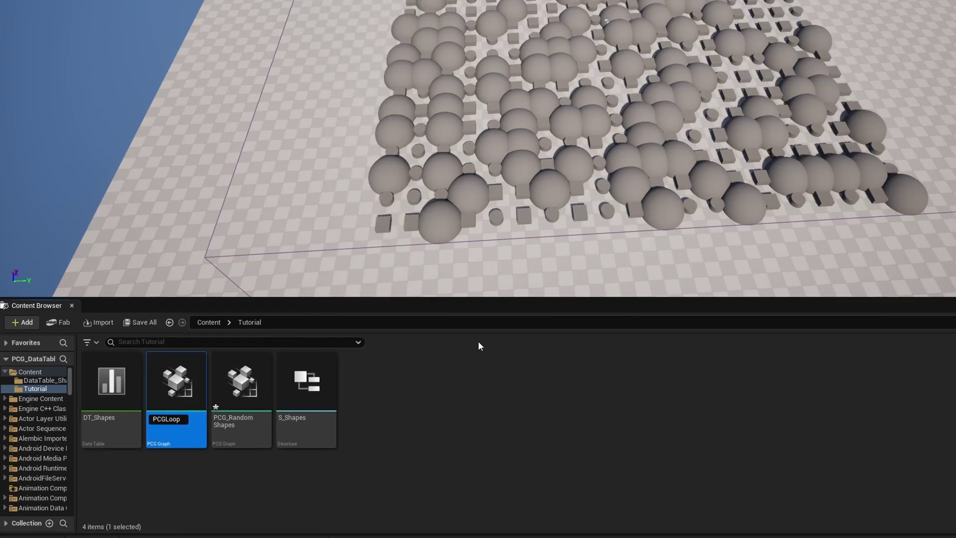
{"action": "type", "text": "PCGLoop_ApplyTransforms"}
{"action": "key", "text": "Return"}
{"action": "left_click_drag", "start_coordinate": [242, 381], "coordinate": [593, 65]}
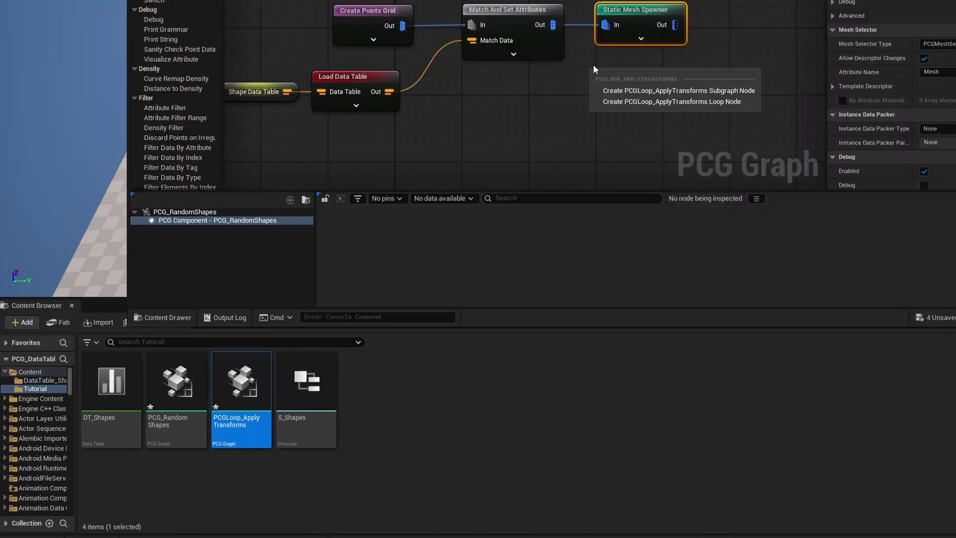
{"action": "left_click", "coordinate": [691, 102]}
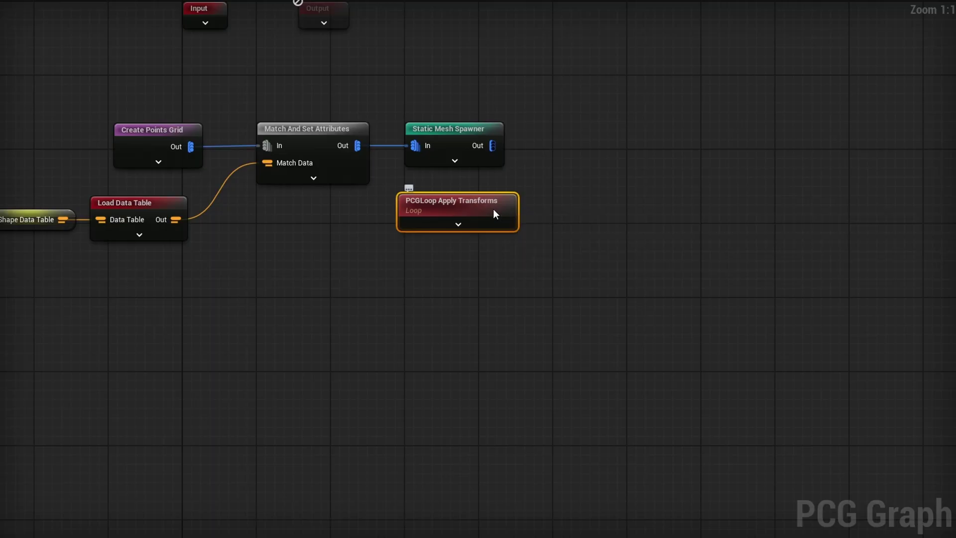
{"action": "double_click", "coordinate": [495, 218]}
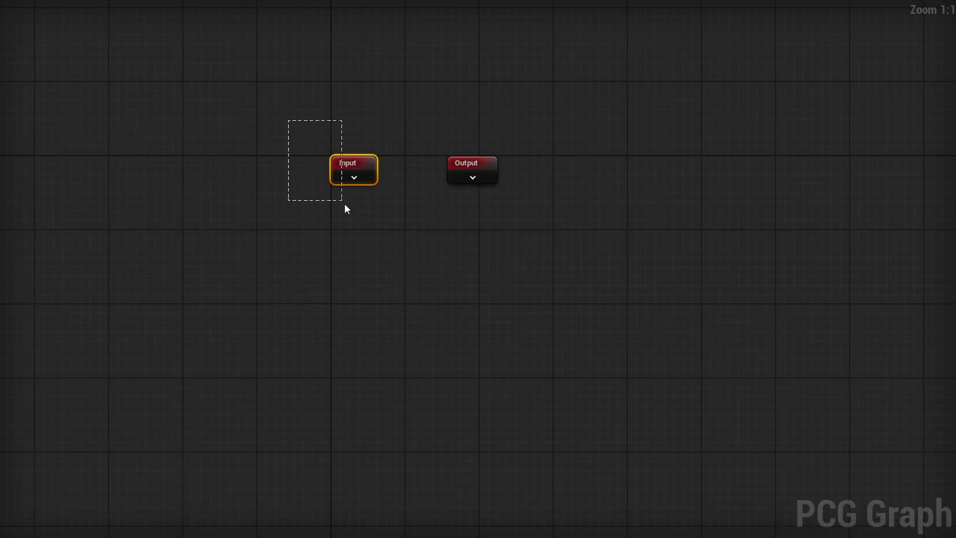
- Set the Input node's pin to Usage Loop, Allowed Types Point, Pin Status Required
{"action": "left_click", "coordinate": [653, 44]}
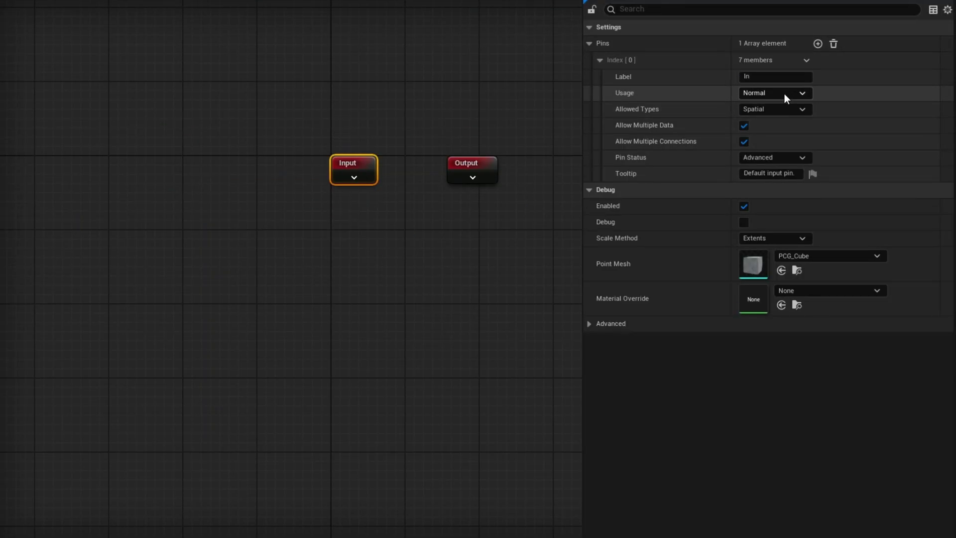
{"action": "left_click", "coordinate": [784, 94]}
{"action": "left_click", "coordinate": [781, 118]}
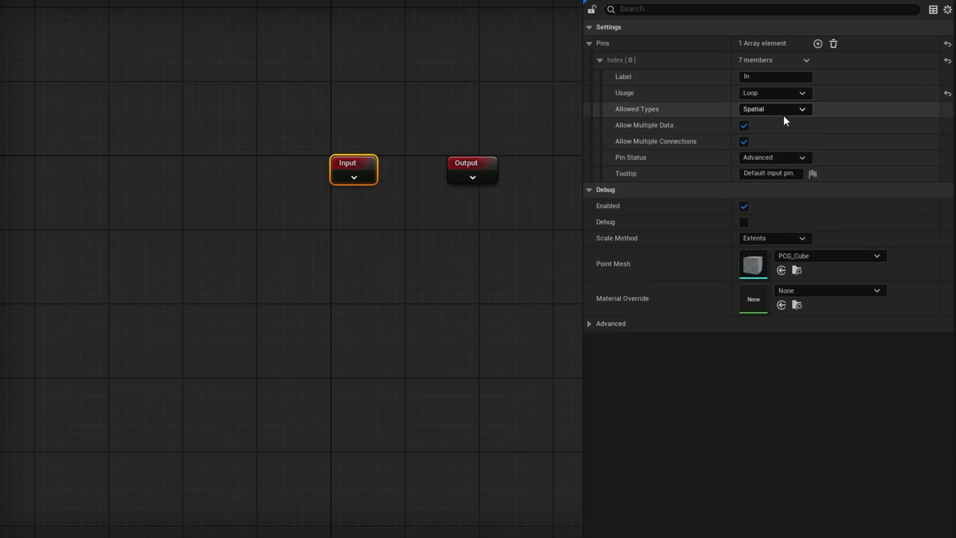
{"action": "left_click", "coordinate": [784, 114]}
{"action": "left_click", "coordinate": [785, 122]}
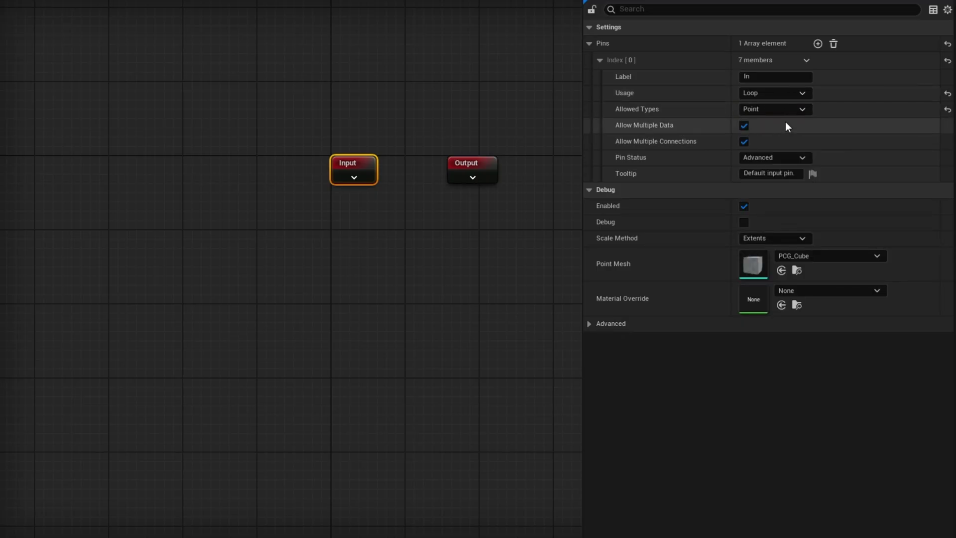
{"action": "left_click", "coordinate": [777, 157]}
{"action": "left_click", "coordinate": [776, 180]}
- Set the Output node's pin to Allowed Types Point with Pin Status Normal
{"action": "left_click", "coordinate": [473, 164]}
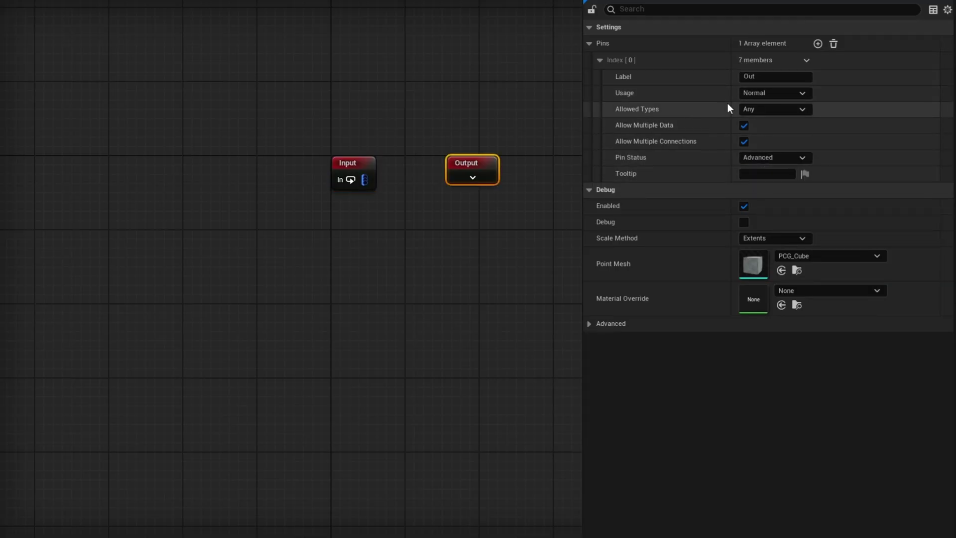
{"action": "left_click", "coordinate": [761, 108]}
{"action": "left_click", "coordinate": [764, 121]}
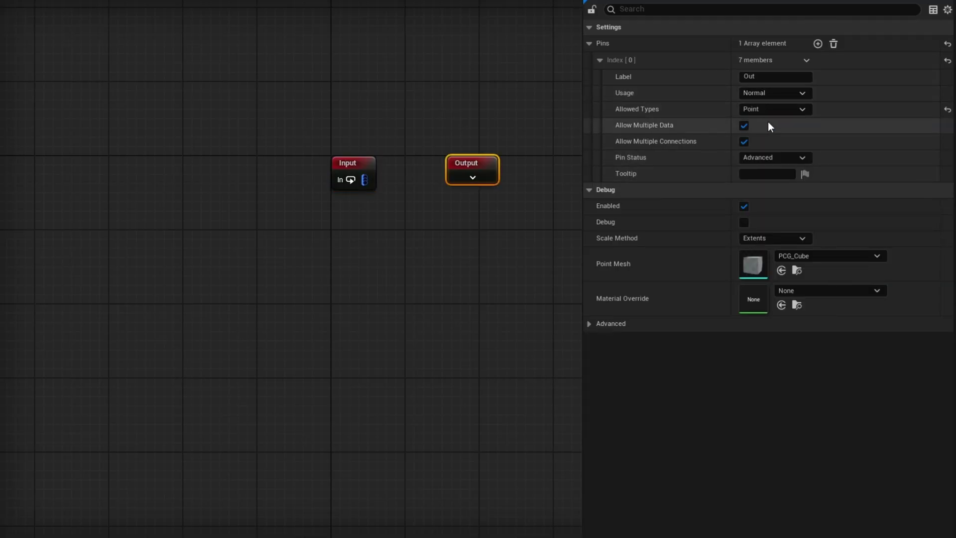
{"action": "left_click", "coordinate": [762, 158]}
{"action": "left_click", "coordinate": [764, 172]}
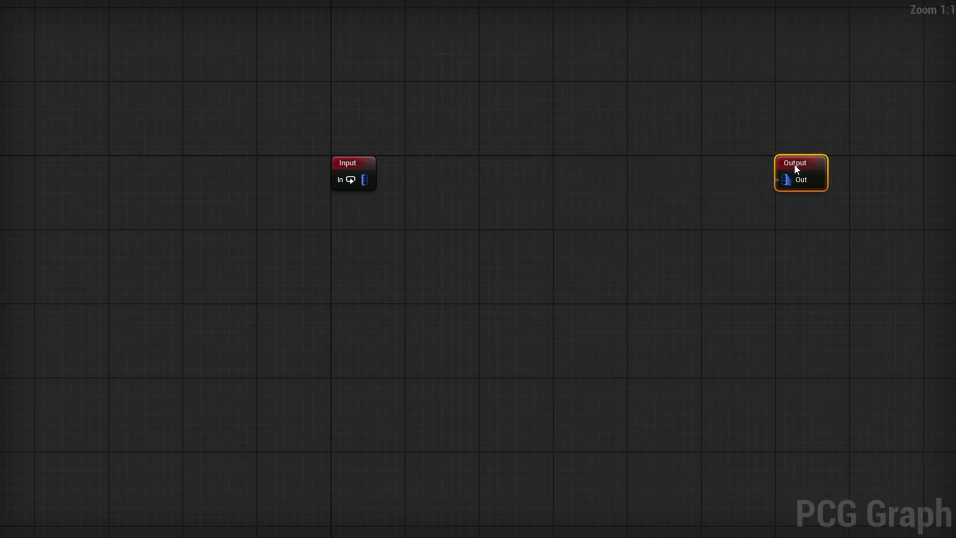
- Wire a Transform Points node from Input to Output and expand it to expose its pins
{"action": "left_click_drag", "start_coordinate": [563, 172], "coordinate": [564, 171]}
{"action": "type", "text": "transform po"}
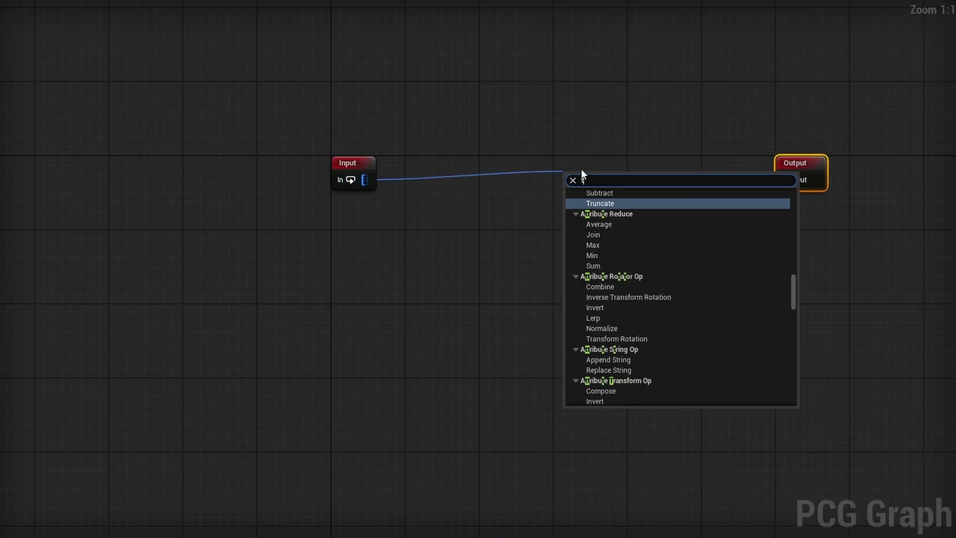
{"action": "type", "text": "int"}
{"action": "key", "text": "Return"}
{"action": "left_click_drag", "start_coordinate": [674, 180], "coordinate": [782, 172]}
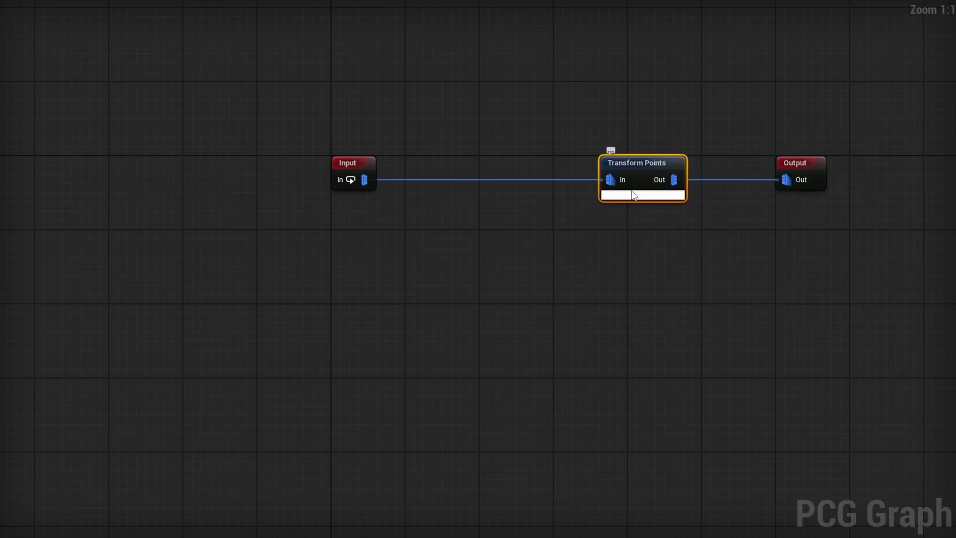
{"action": "left_click", "coordinate": [635, 195]}
{"action": "left_click_drag", "start_coordinate": [656, 162], "coordinate": [683, 162]}
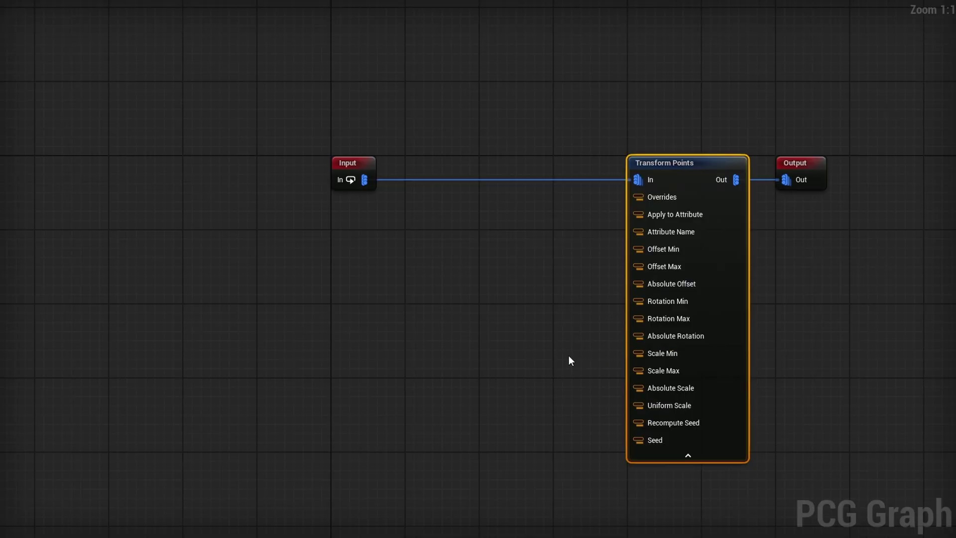
- Add a Get Attribute From Point Index node reading Min Offset, wired into Offset Min
{"action": "left_click_drag", "start_coordinate": [359, 183], "coordinate": [429, 202]}
{"action": "left_click_drag", "start_coordinate": [425, 254], "coordinate": [408, 251]}
{"action": "type", "text": "get at"}
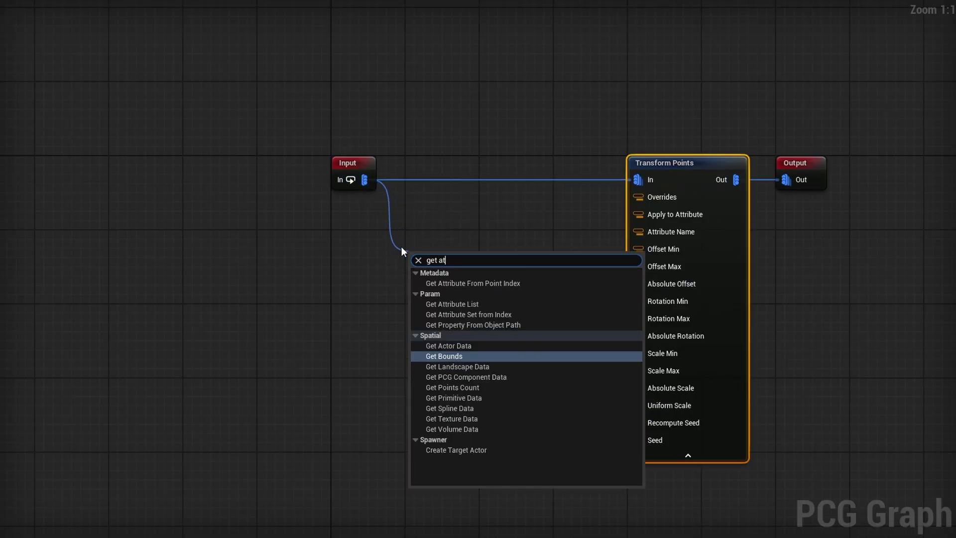
{"action": "type", "text": "tribute from"}
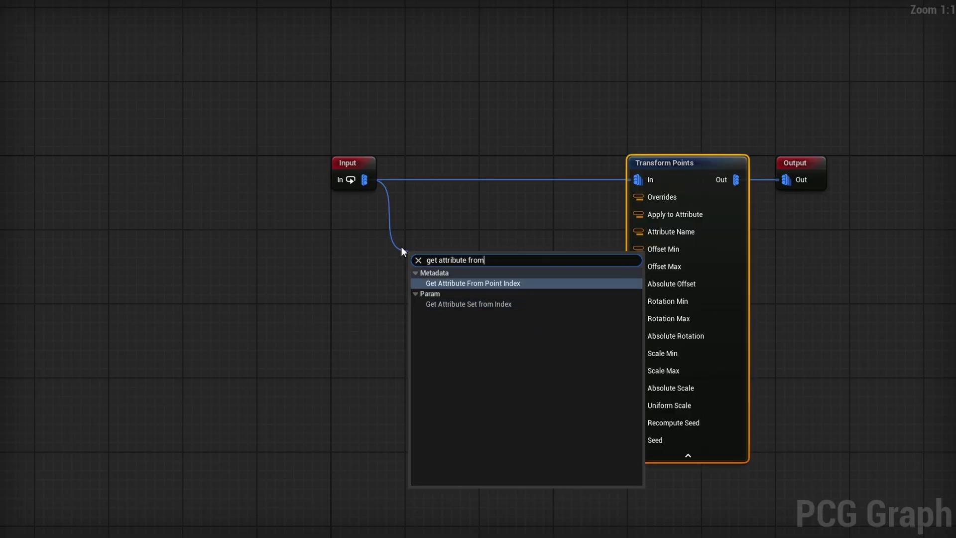
{"action": "key", "text": "Return"}
{"action": "left_click_drag", "start_coordinate": [456, 265], "coordinate": [445, 224]}
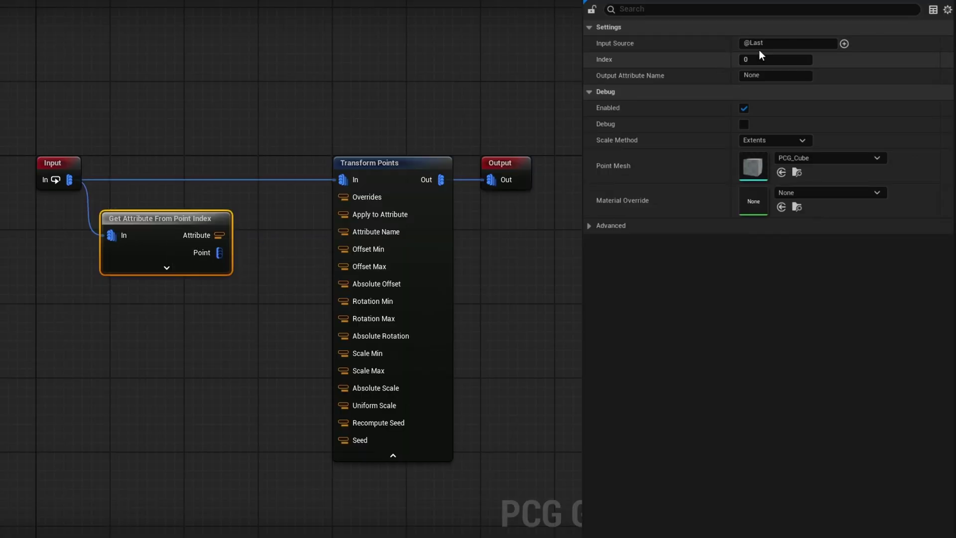
{"action": "left_click", "coordinate": [774, 42]}
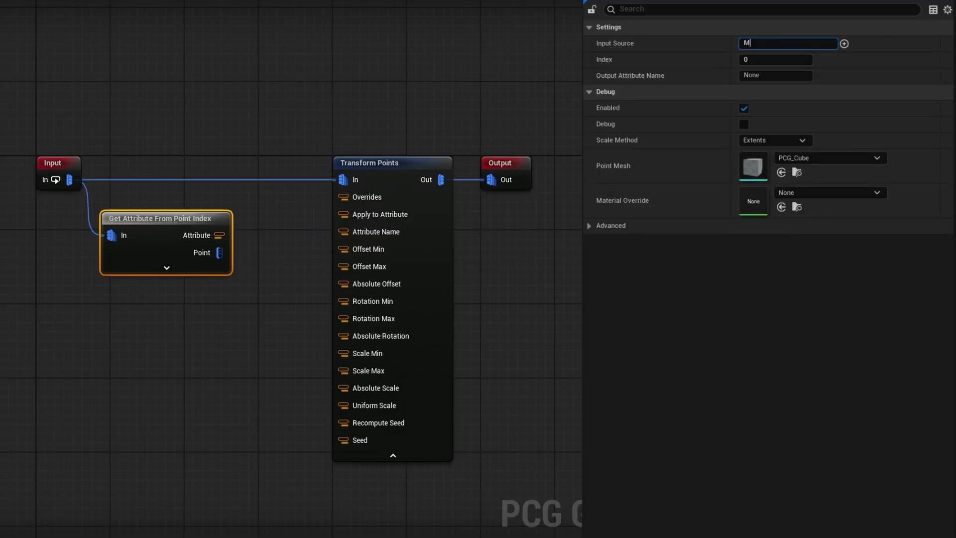
{"action": "left_click_drag", "start_coordinate": [219, 235], "coordinate": [355, 252]}
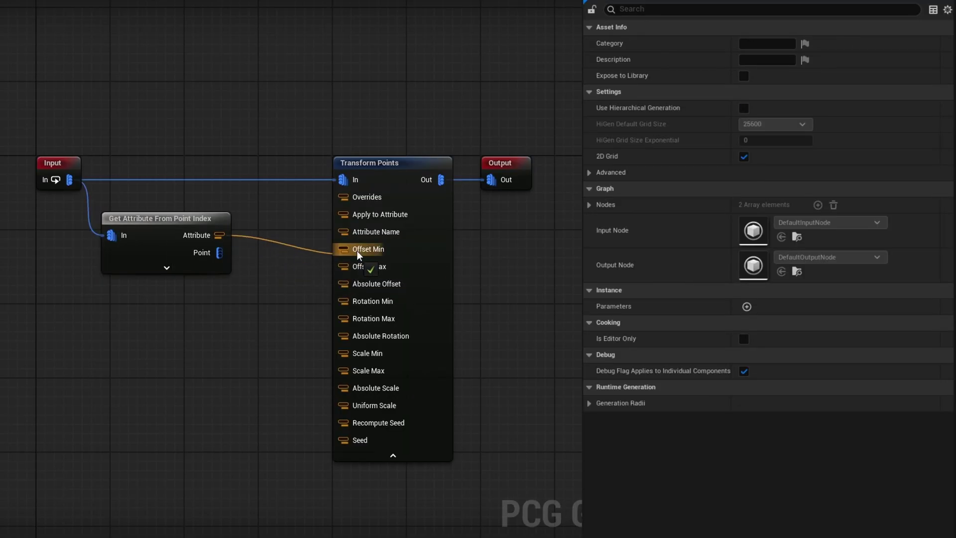
- Duplicate the attribute node with Ctrl+D and change its attribute name from Min to Max
{"action": "key", "text": "ctrl+d"}
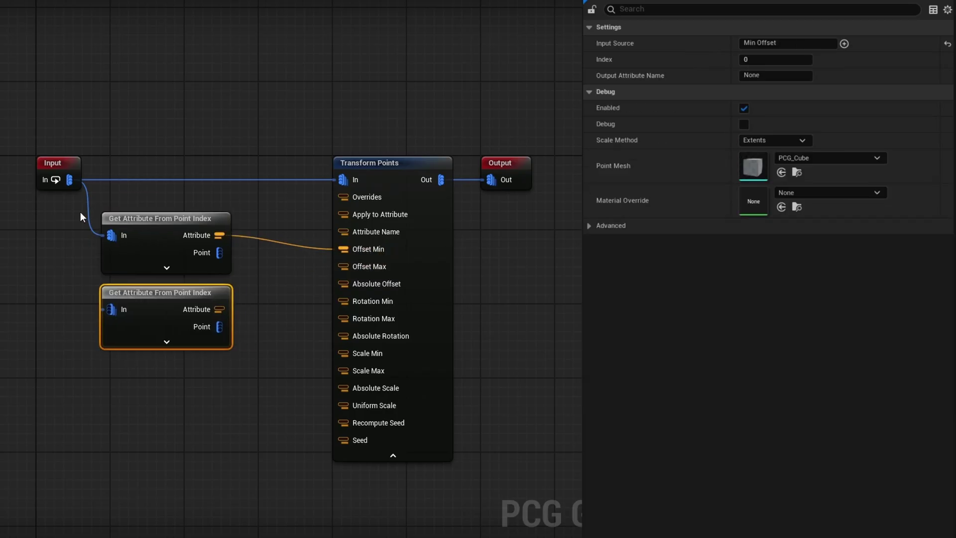
{"action": "left_click_drag", "start_coordinate": [756, 45], "coordinate": [752, 49]}
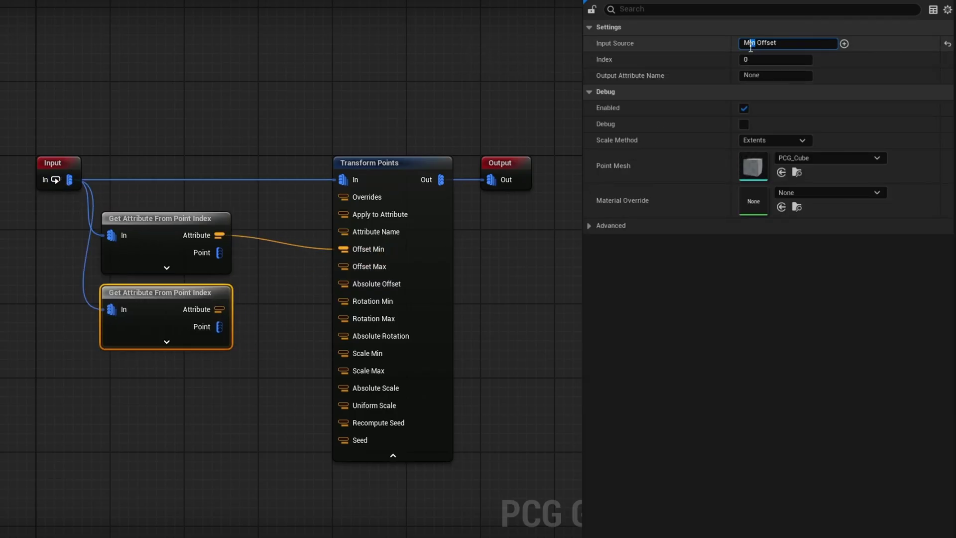
{"action": "type", "text": "ax"}
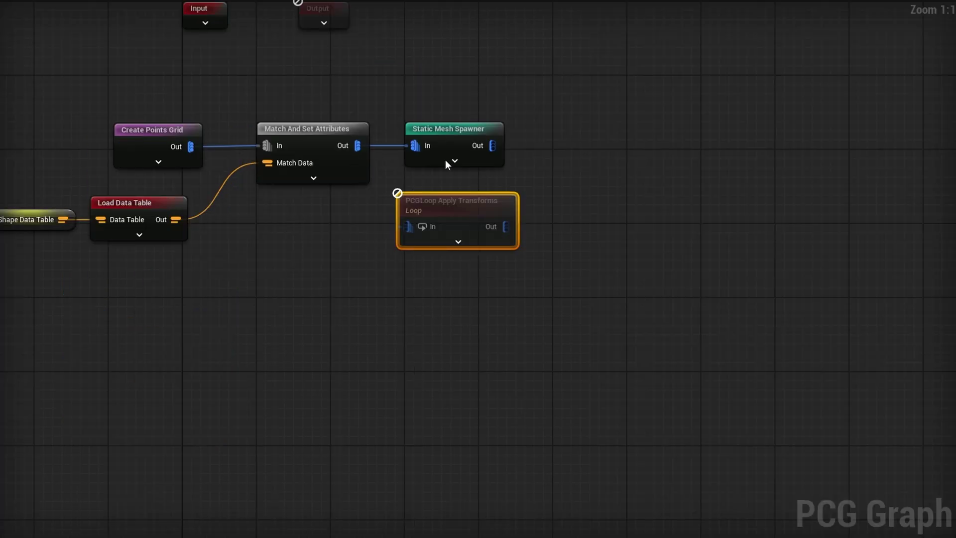
{"action": "right_click_drag", "start_coordinate": [593, 292], "coordinate": [605, 365]}
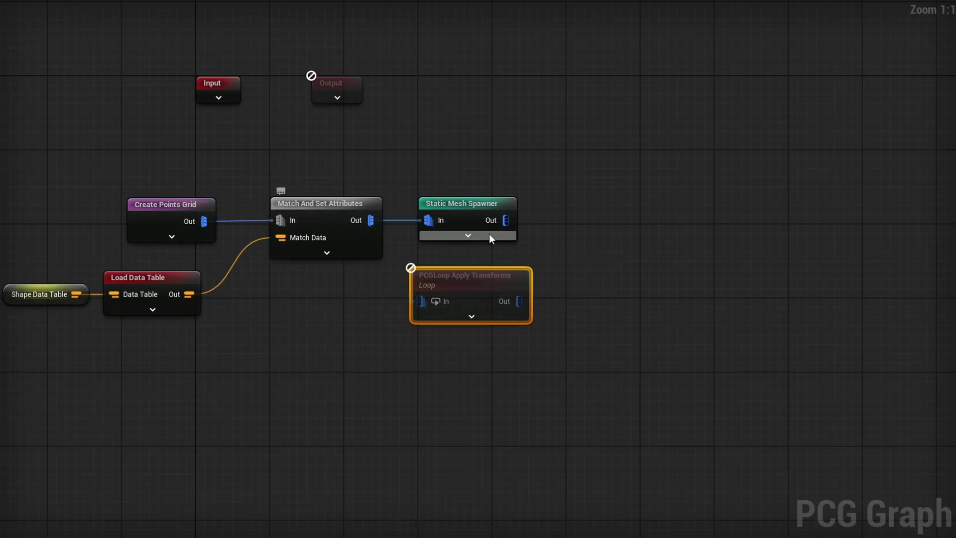
- Detach and move aside the Static Mesh Spawner, then add an Attribute Partition on Mesh after Match And Set Attributes
{"action": "left_click", "coordinate": [426, 220], "text": "alt"}
{"action": "left_click_drag", "start_coordinate": [486, 205], "coordinate": [518, 153]}
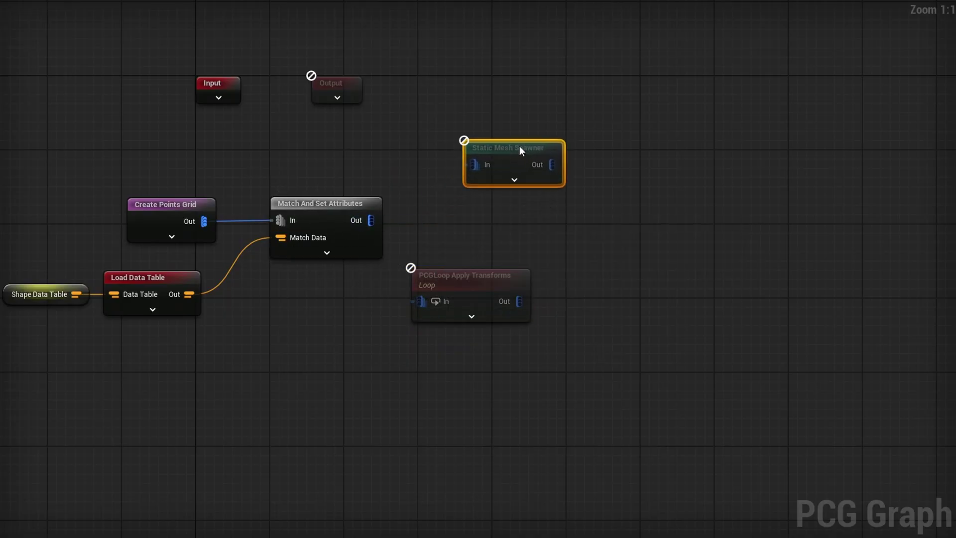
{"action": "left_click_drag", "start_coordinate": [371, 220], "coordinate": [450, 220]}
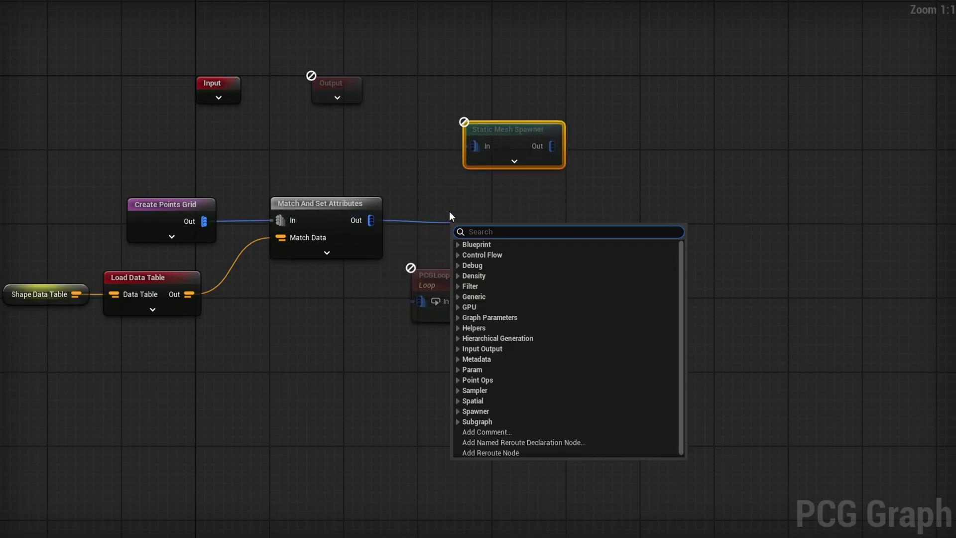
{"action": "type", "text": "attribute part"}
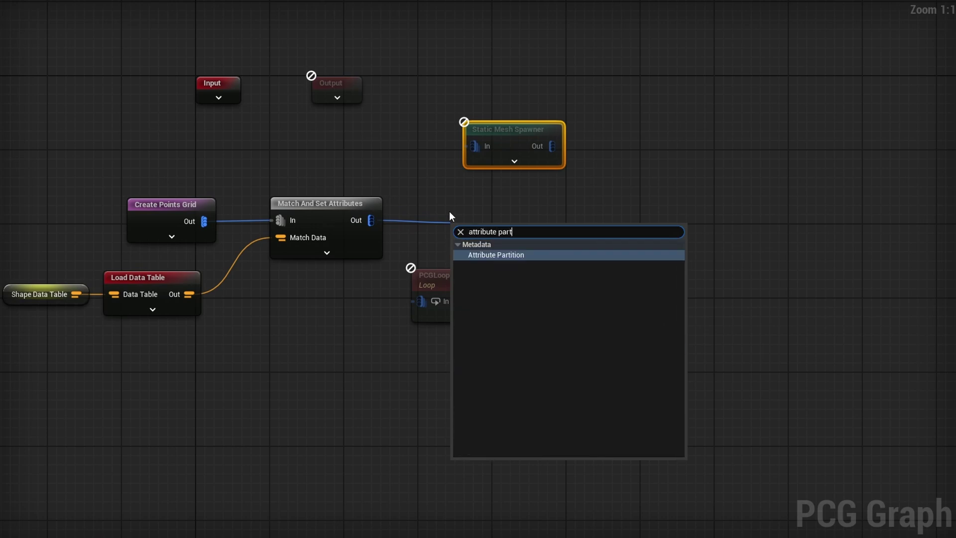
{"action": "key", "text": "Return"}
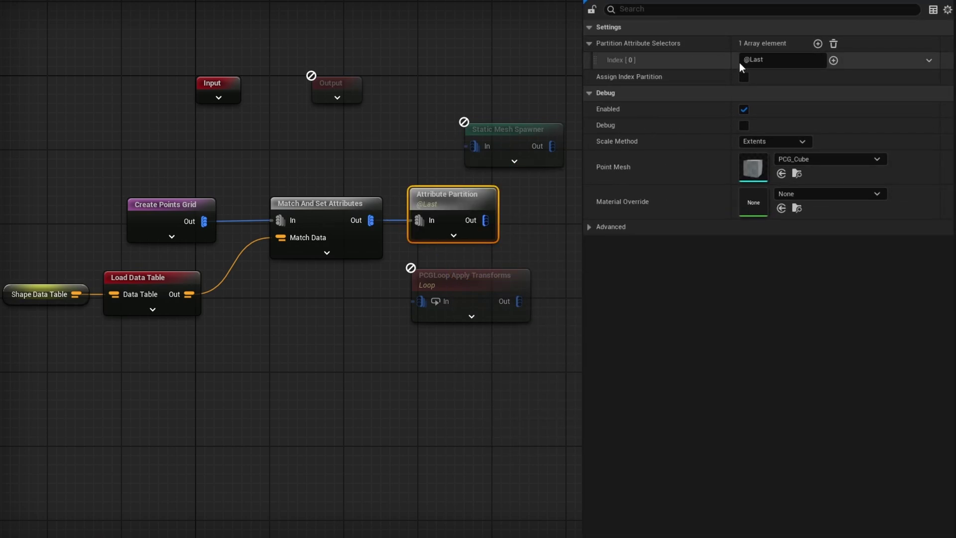
{"action": "left_click", "coordinate": [776, 60]}
{"action": "type", "text": "Mesh"}
{"action": "key", "text": "Return"}
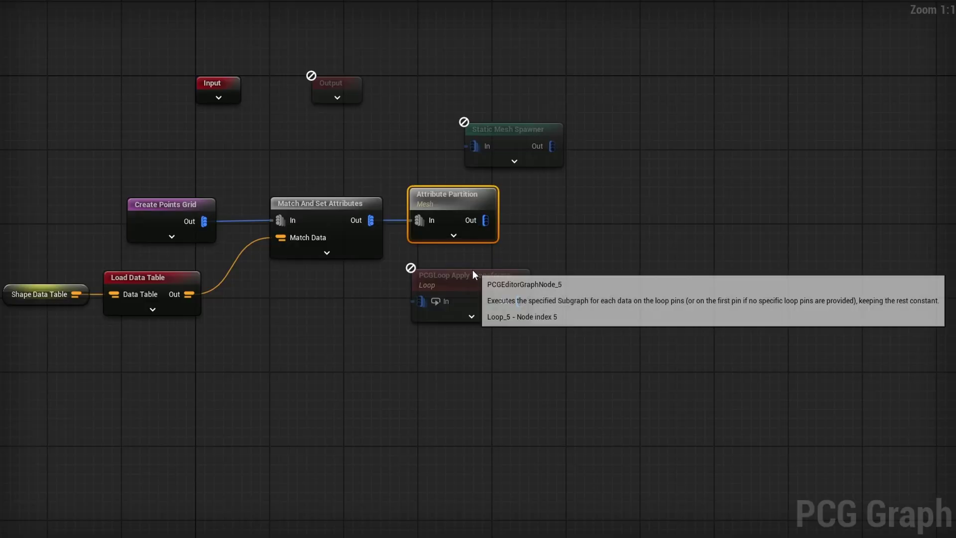
- Wire Attribute Partition into the loop node, and the loop's output into the Static Mesh Spawner
{"action": "left_click_drag", "start_coordinate": [474, 269], "coordinate": [578, 198]}
{"action": "left_click_drag", "start_coordinate": [485, 220], "coordinate": [585, 199]}
{"action": "left_click_drag", "start_coordinate": [507, 127], "coordinate": [670, 169]}
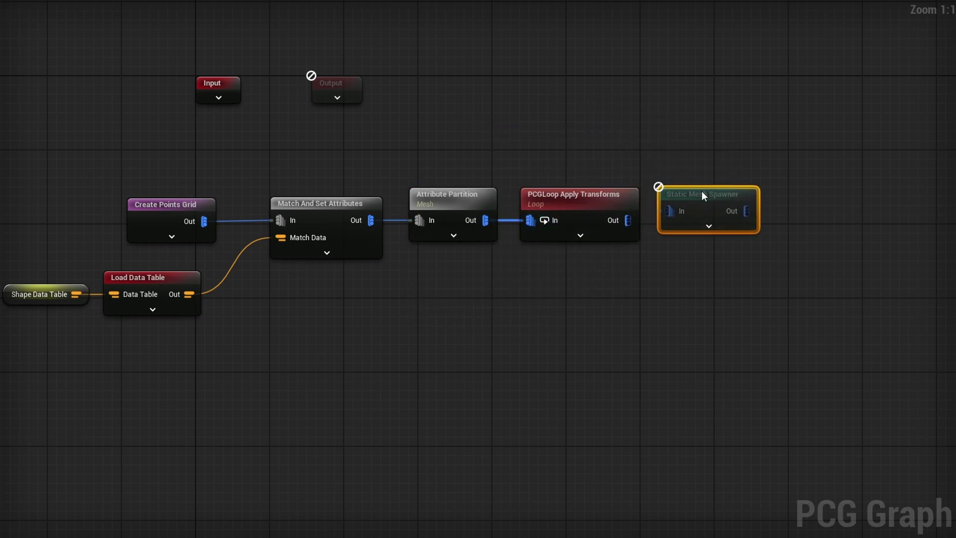
{"action": "left_click_drag", "start_coordinate": [628, 220], "coordinate": [670, 213]}
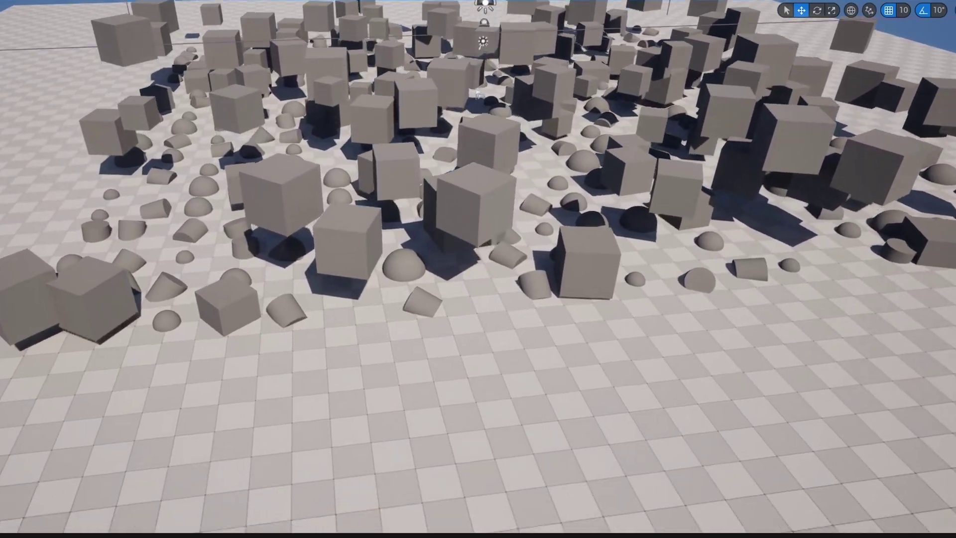
- Fly the camera around the level to inspect the scattered cubes, cylinders and spheres
{"action": "right_click_drag", "start_coordinate": [478, 269], "coordinate": [600, 269]}
{"action": "key", "text": "a"}
{"action": "key", "text": "w"}
{"action": "right_click_drag", "start_coordinate": [427, 423], "coordinate": [427, 382]}
{"action": "right_click_drag", "start_coordinate": [78, 264], "coordinate": [62, 252]}
{"action": "key", "text": "s"}
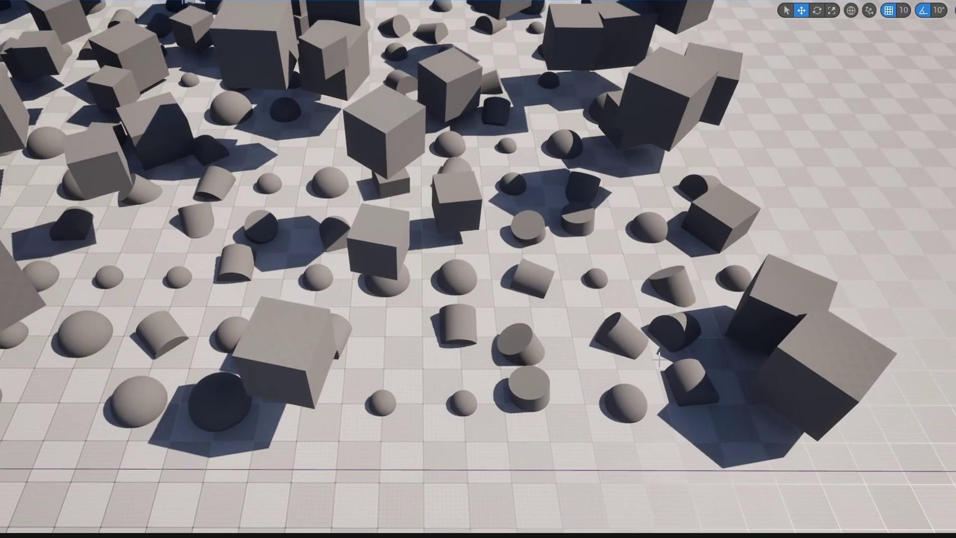
{"action": "right_click_drag", "start_coordinate": [518, 278], "coordinate": [459, 279]}
{"action": "key", "text": "a"}
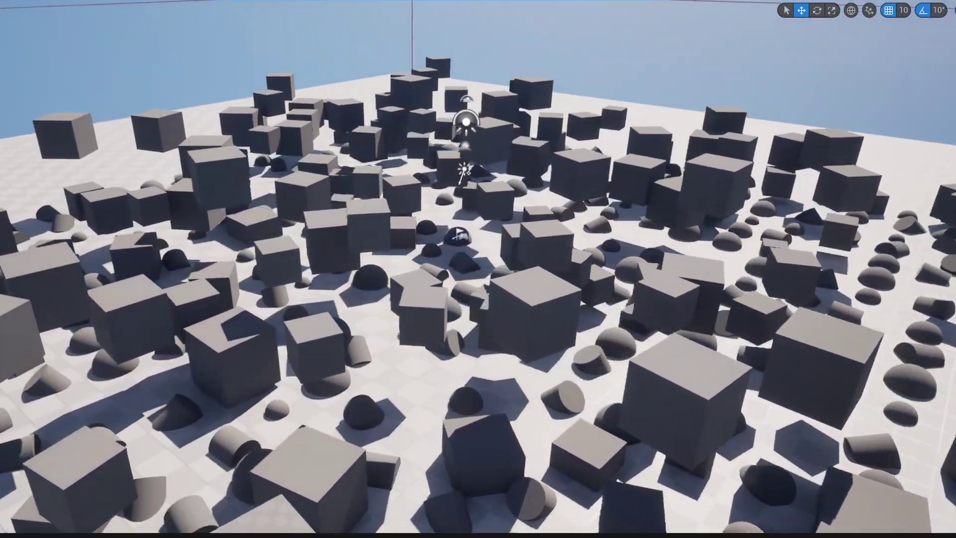
{"action": "key", "text": "w"}
{"action": "right_click_drag", "start_coordinate": [478, 269], "coordinate": [488, 289]}
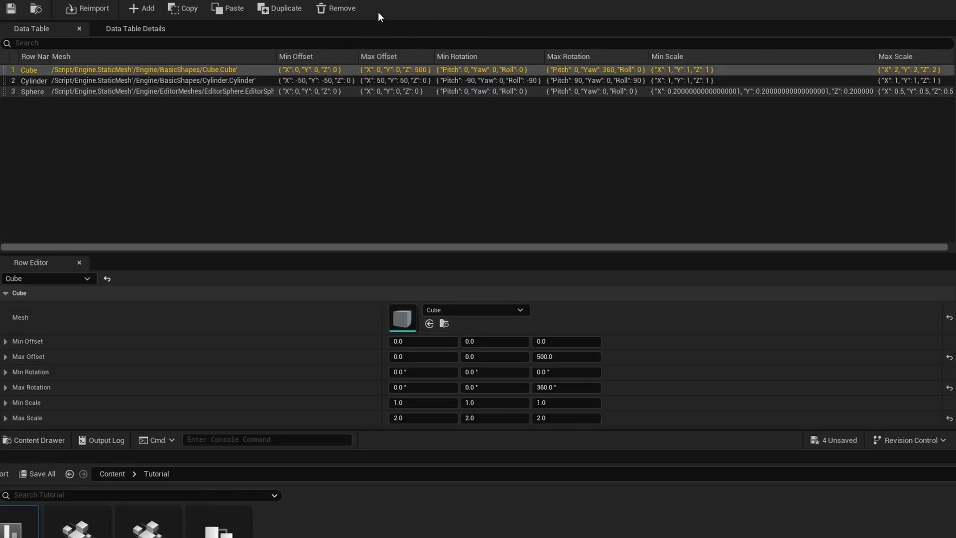
- Set the Sphere row's Max Scale X to 1.2 and check the result in the viewport
{"action": "left_click", "coordinate": [88, 91]}
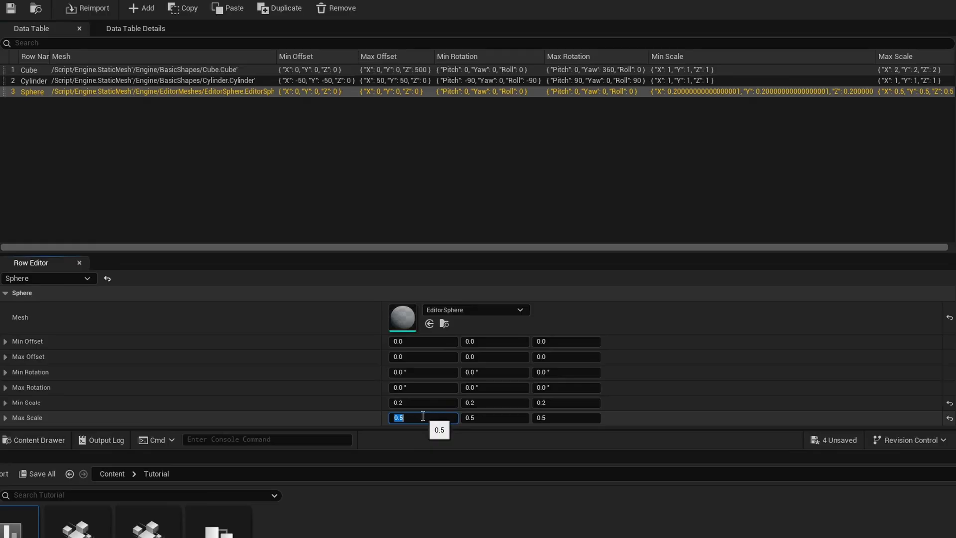
{"action": "key", "text": "Return"}
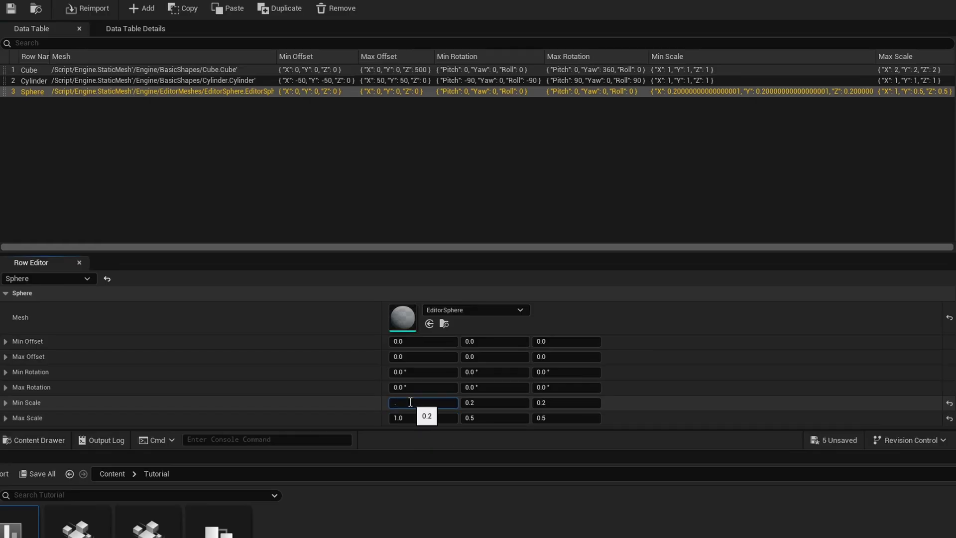
{"action": "left_click", "coordinate": [418, 423]}
{"action": "type", "text": "1.2"}
{"action": "key", "text": "Return"}
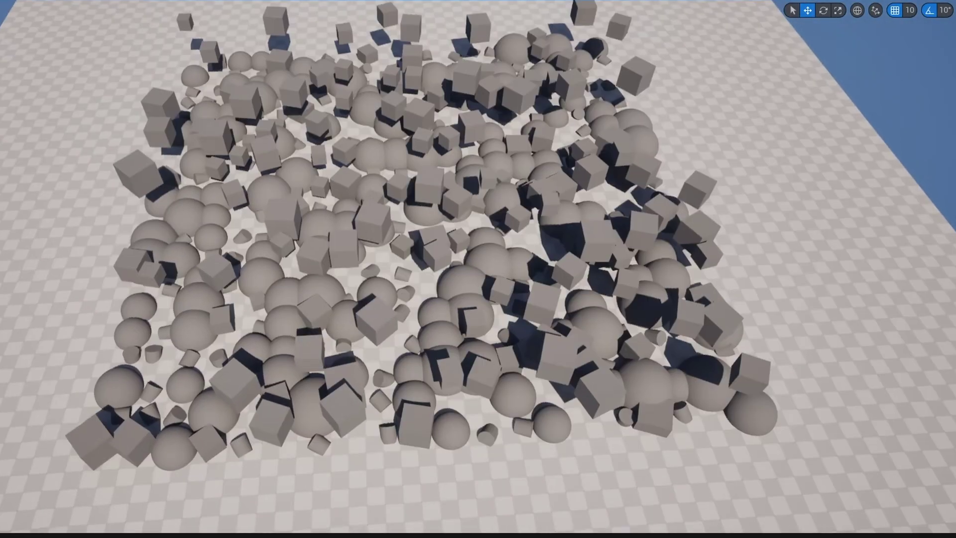
{"action": "right_click_drag", "start_coordinate": [470, 174], "coordinate": [457, 165]}
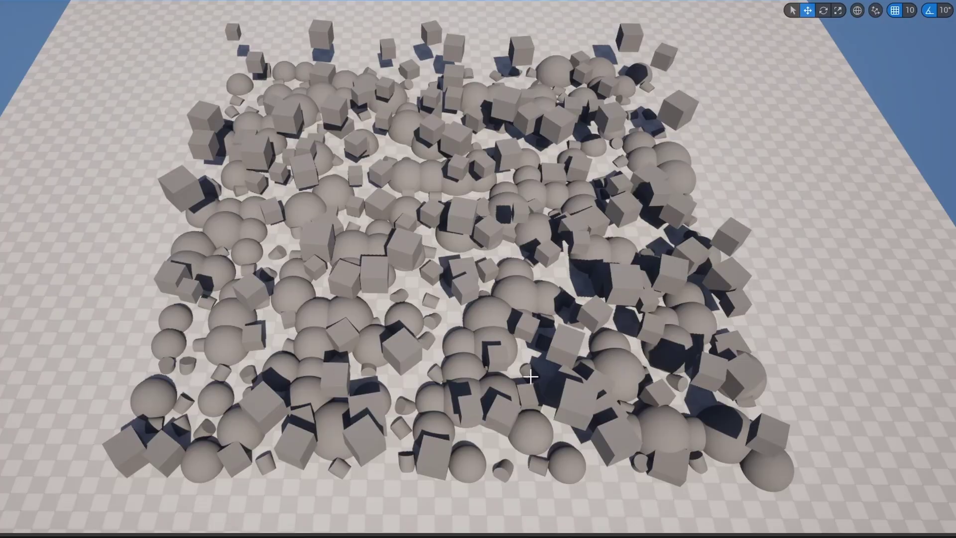
- Fly closer to the enlarged shapes, then pull back to see the whole floor
{"action": "right_click_drag", "start_coordinate": [531, 377], "coordinate": [515, 409]}
{"action": "key", "text": "w"}
{"action": "right_click_drag", "start_coordinate": [534, 165], "coordinate": [534, 145]}
{"action": "key", "text": "s"}
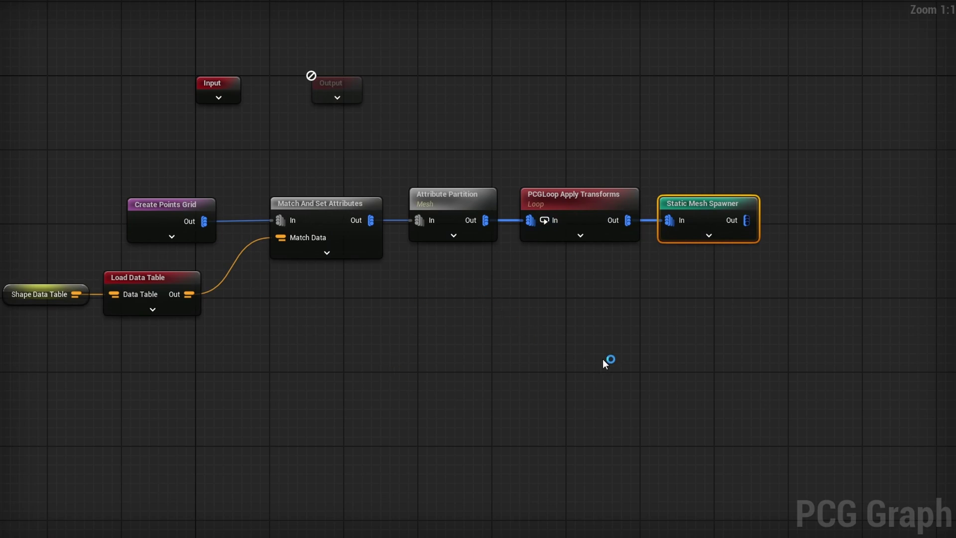
- Break the spawner's input link and add a Bounds From Mesh node off the loop's output
{"action": "right_click_drag", "start_coordinate": [438, 301], "coordinate": [203, 306]}
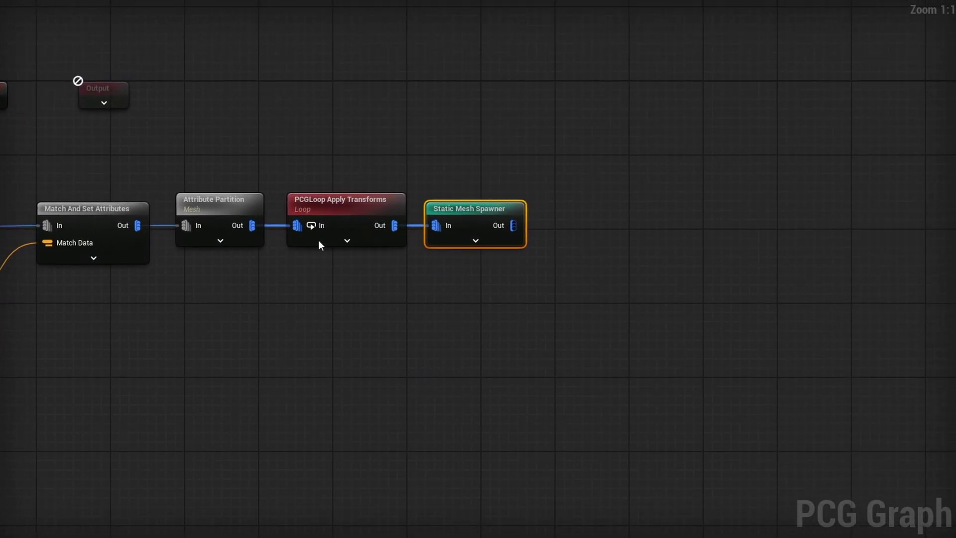
{"action": "left_click", "coordinate": [435, 225], "text": "alt"}
{"action": "left_click_drag", "start_coordinate": [476, 205], "coordinate": [475, 103]}
{"action": "left_click_drag", "start_coordinate": [394, 225], "coordinate": [447, 225]}
{"action": "type", "text": "bounds"}
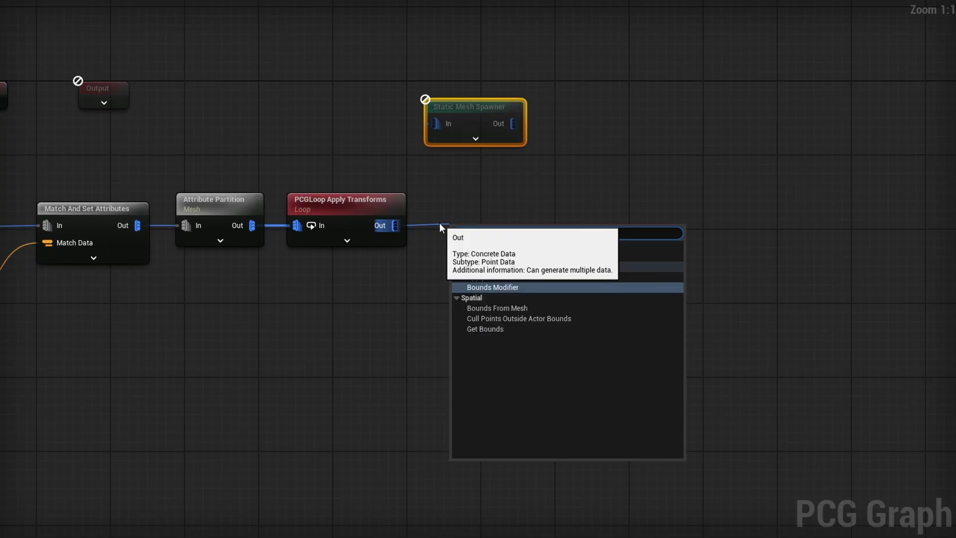
{"action": "type", "text": " fr"}
{"action": "key", "text": "Return"}
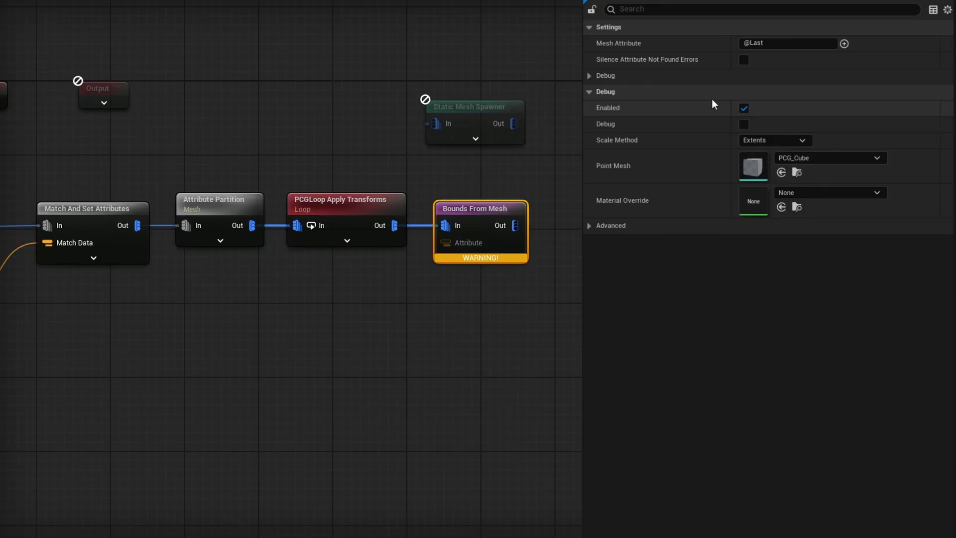
- Set Bounds From Mesh's attribute to Mesh and wire it into the Static Mesh Spawner
{"action": "left_click", "coordinate": [783, 44]}
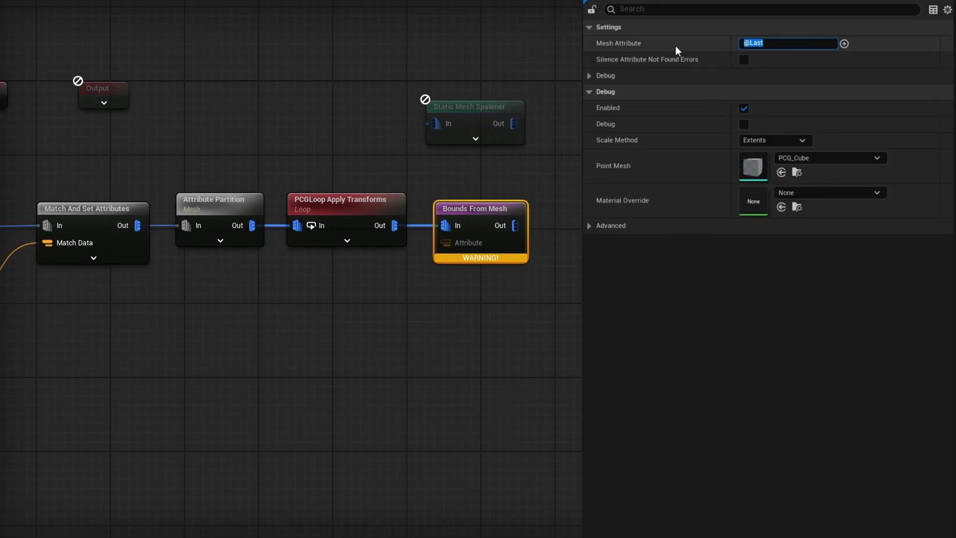
{"action": "type", "text": "Mesh"}
{"action": "key", "text": "Return"}
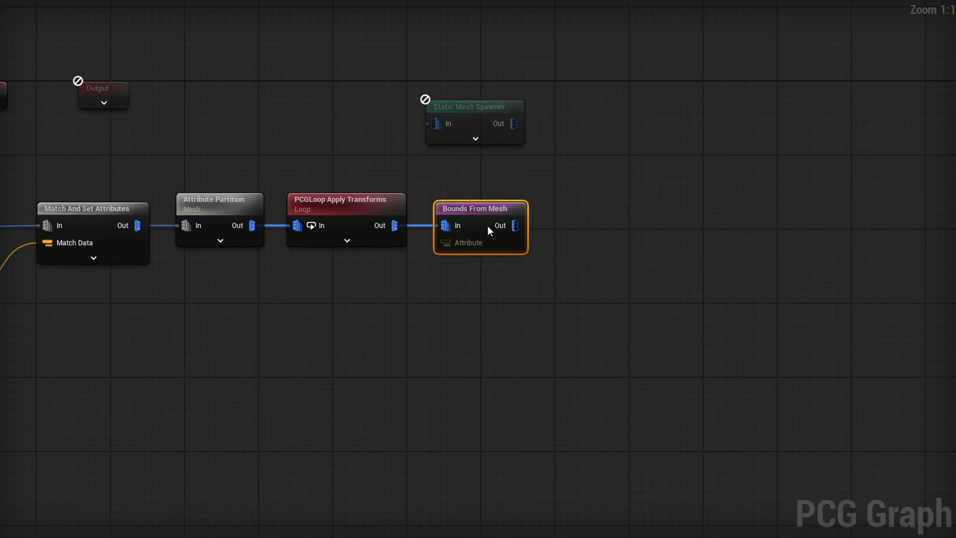
{"action": "left_click_drag", "start_coordinate": [515, 225], "coordinate": [437, 124]}
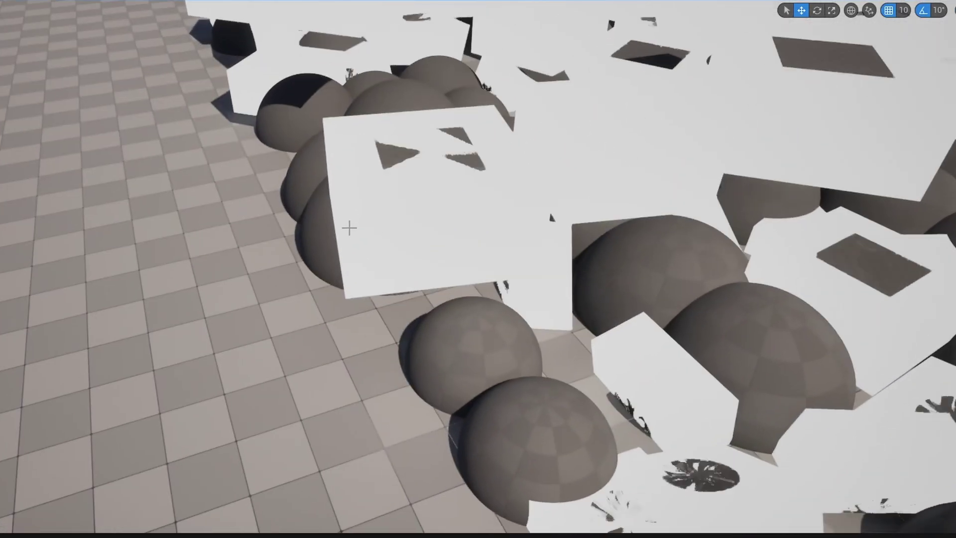
{"action": "mouse_move", "coordinate": [456, 211]}
{"action": "right_mouse_down"}
{"action": "mouse_move", "coordinate": [456, 192]}
{"action": "mouse_move", "coordinate": [457, 211]}
{"action": "right_mouse_up"}
{"action": "mouse_move", "coordinate": [406, 327]}
{"action": "right_mouse_down"}
{"action": "mouse_move", "coordinate": [407, 343]}
{"action": "mouse_move", "coordinate": [419, 337]}
{"action": "right_mouse_up"}
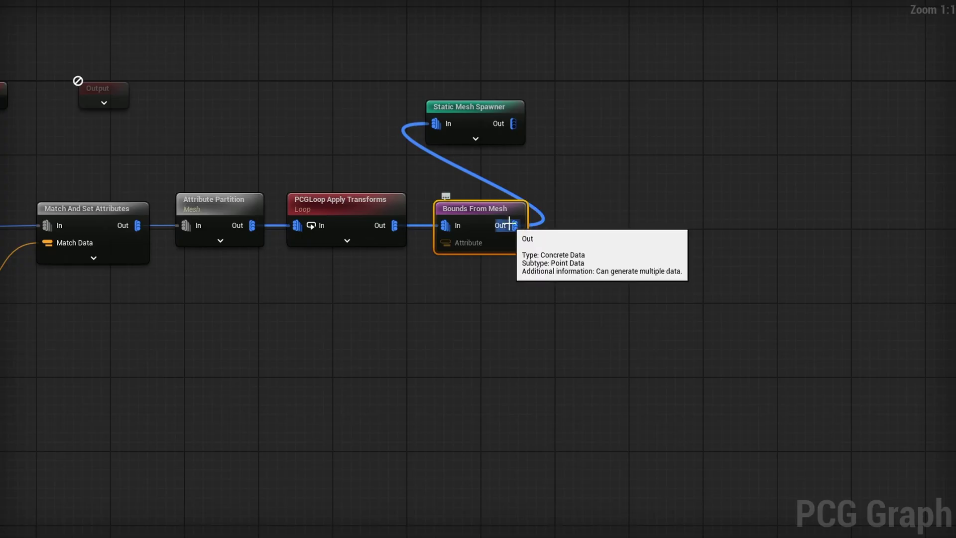
- Add a Self Pruning node (Large to Small) after Bounds From Mesh, feeding the Static Mesh Spawner
{"action": "left_click", "coordinate": [515, 225], "text": "alt"}
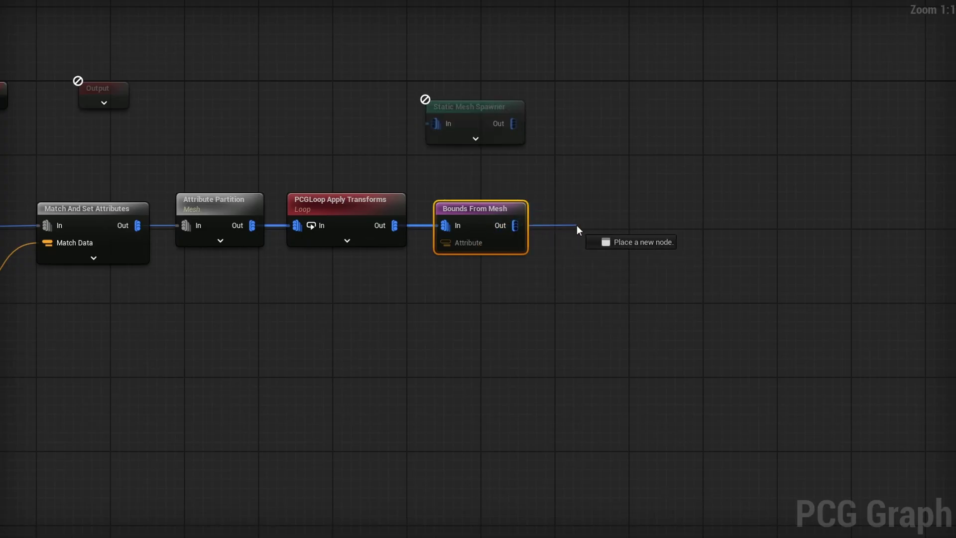
{"action": "left_click_drag", "start_coordinate": [576, 225], "coordinate": [578, 227]}
{"action": "type", "text": "selfp"}
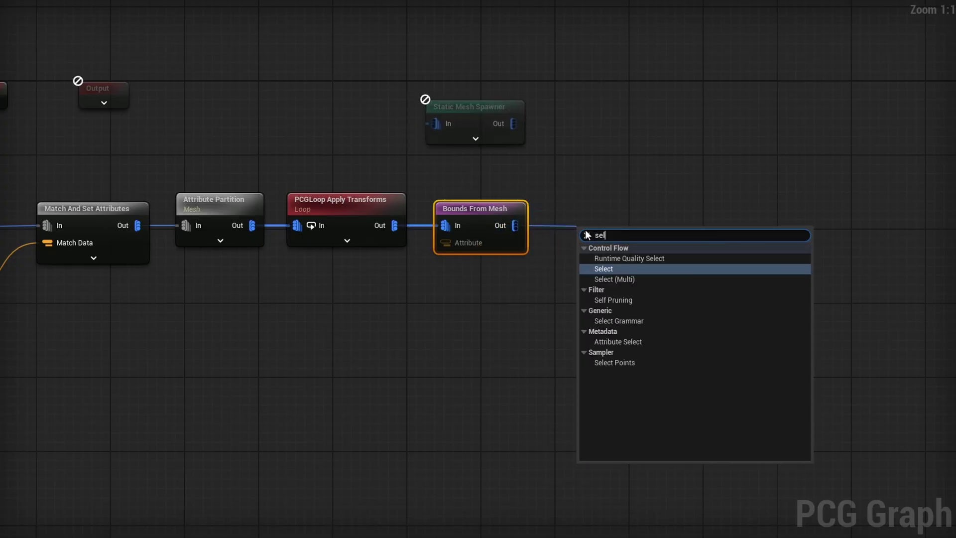
{"action": "key", "text": "Return"}
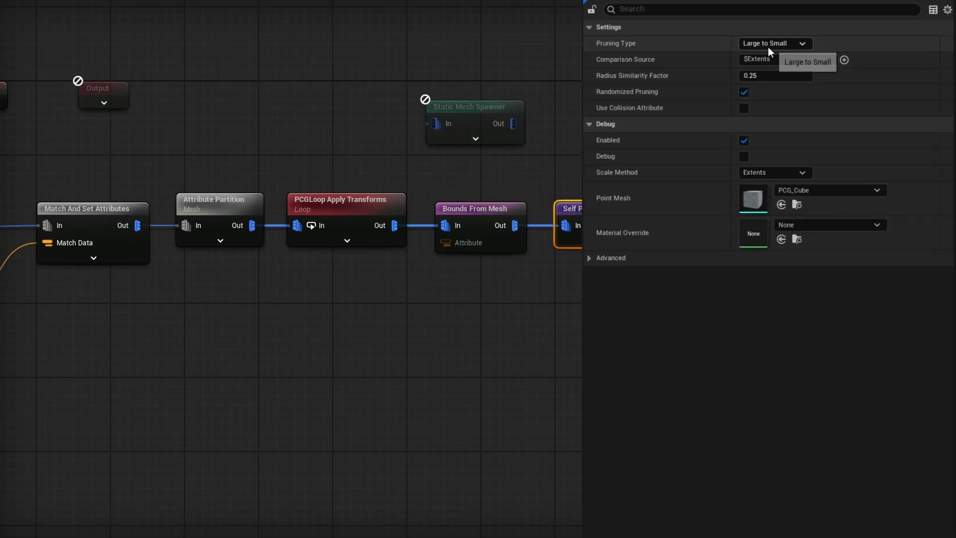
{"action": "left_click", "coordinate": [790, 43]}
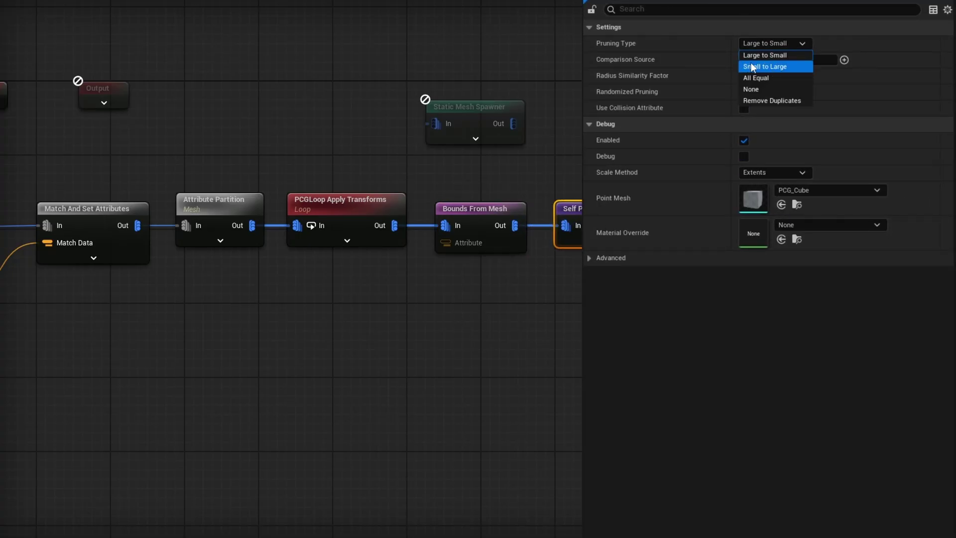
{"action": "left_click", "coordinate": [727, 38]}
{"action": "left_click_drag", "start_coordinate": [469, 107], "coordinate": [707, 199]}
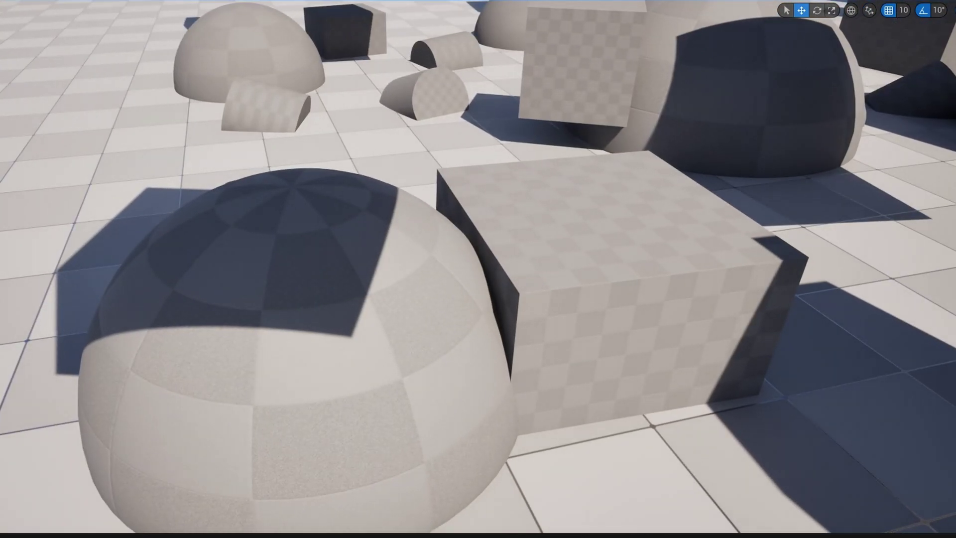
{"action": "key", "text": "s"}
{"action": "key", "text": "s"}
{"action": "right_click_drag", "start_coordinate": [496, 309], "coordinate": [620, 311]}
{"action": "key", "text": "w"}
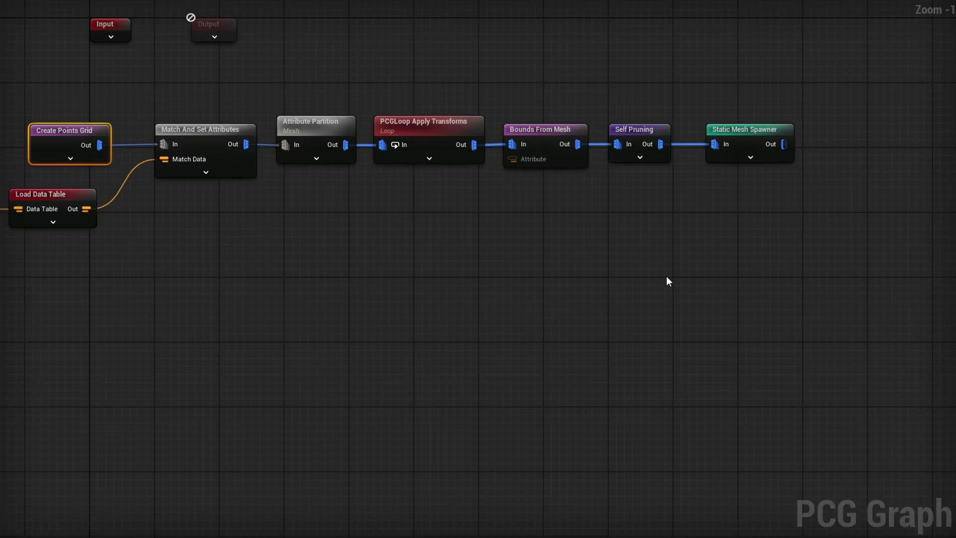
- Shift Self Pruning and the spawner right, then insert a Bounds Modifier after Bounds From Mesh
{"action": "right_click_drag", "start_coordinate": [667, 277], "coordinate": [568, 378]}
{"action": "scroll", "coordinate": [568, 377], "scroll_direction": "up", "scroll_amount": 1}
{"action": "right_click_drag", "start_coordinate": [562, 294], "coordinate": [498, 300]}
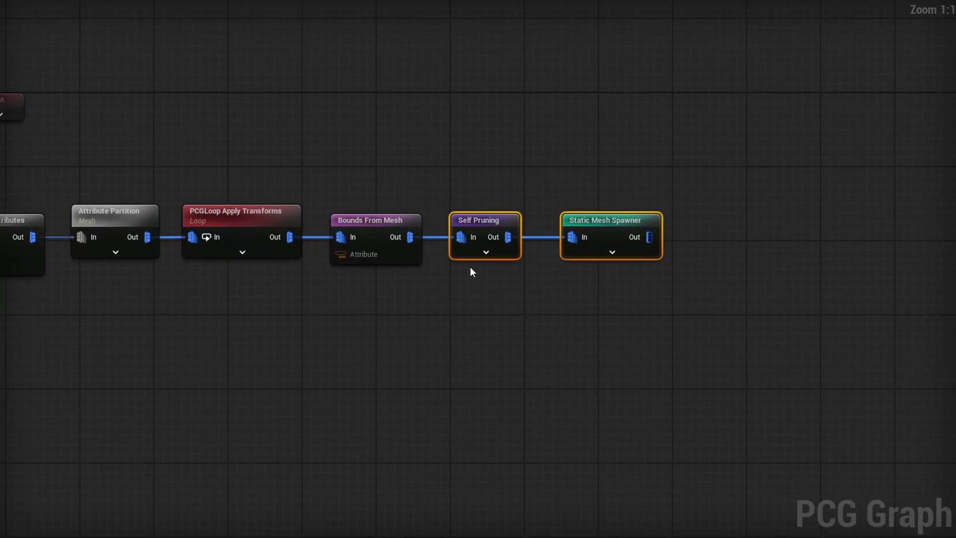
{"action": "left_click_drag", "start_coordinate": [470, 267], "coordinate": [470, 267]}
{"action": "left_click_drag", "start_coordinate": [483, 220], "coordinate": [603, 219]}
{"action": "left_click_drag", "start_coordinate": [467, 238], "coordinate": [468, 238]}
{"action": "type", "text": "bounds m"}
{"action": "key", "text": "Return"}
- Connect the Bounds Modifier output and add a new DT_Shapes row named Pyramid
{"action": "left_click_drag", "start_coordinate": [537, 262], "coordinate": [484, 224]}
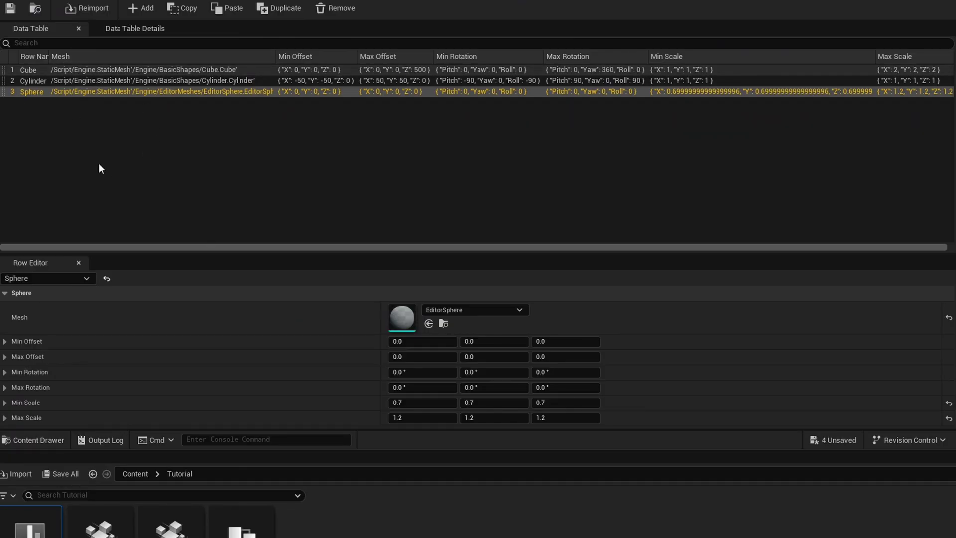
{"action": "left_click", "coordinate": [144, 8]}
{"action": "type", "text": "Pyramid"}
{"action": "key", "text": "Return"}
- Assign SM_Pyramid_01 as the Pyramid row's mesh and view the pyramids in the level
{"action": "left_click", "coordinate": [473, 309]}
{"action": "type", "text": "pyr"}
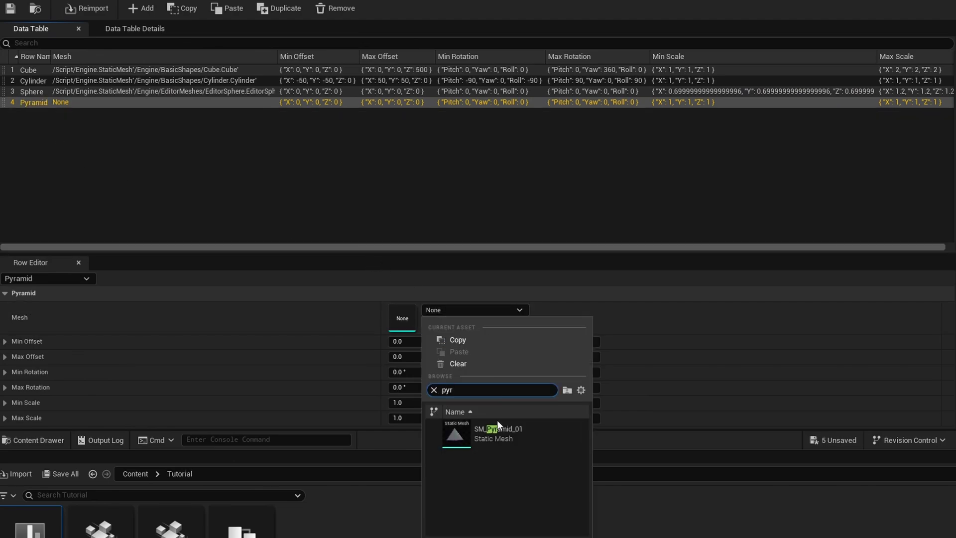
{"action": "left_click", "coordinate": [508, 434]}
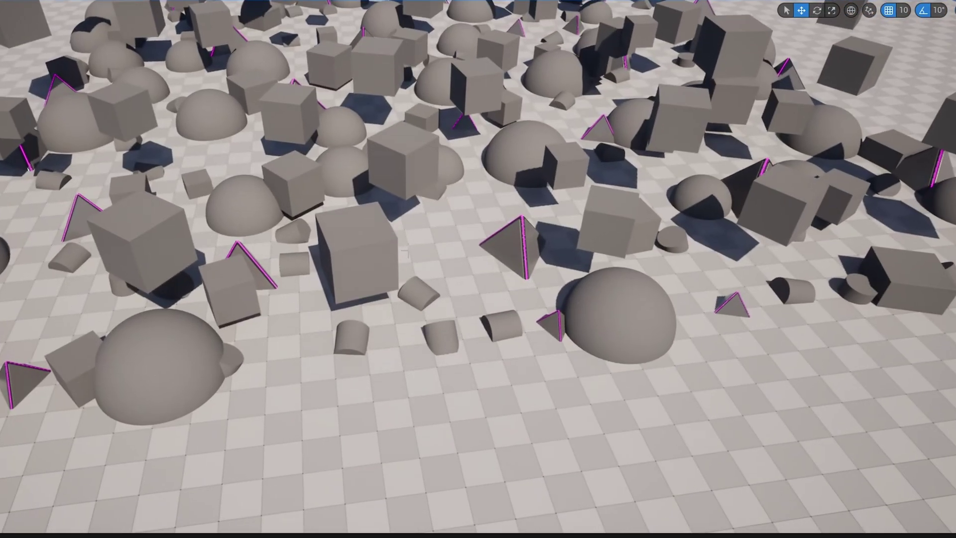
{"action": "right_click_drag", "start_coordinate": [408, 254], "coordinate": [601, 235]}
{"action": "key", "text": "s"}
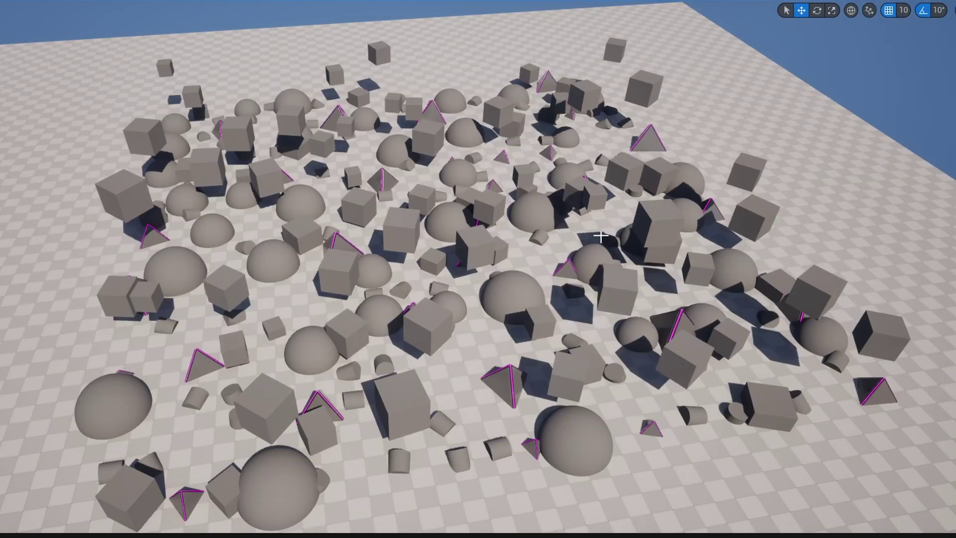
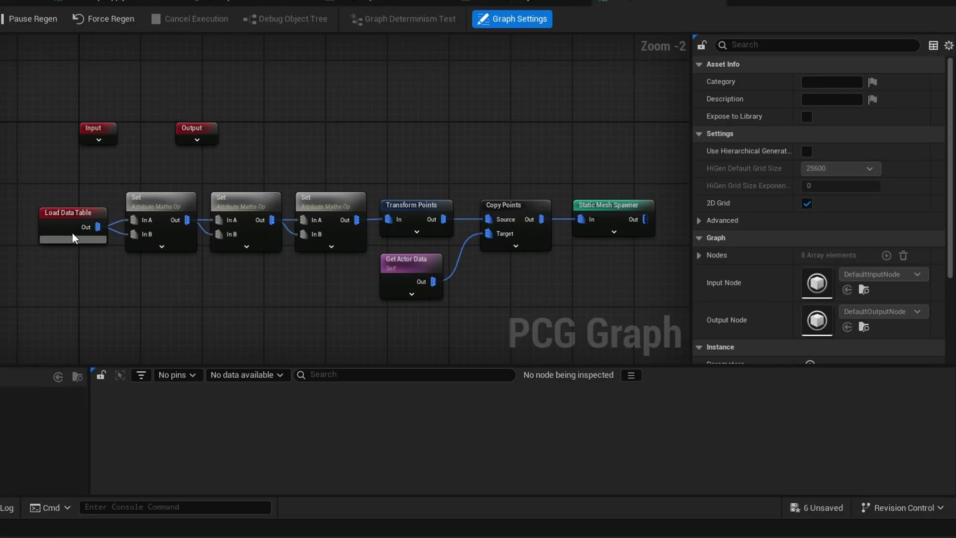
- Inspect the Load Data Table node and the X, Y and Z Set nodes' settings
{"action": "left_click_drag", "start_coordinate": [69, 197], "coordinate": [82, 190]}
{"action": "scroll", "coordinate": [139, 203], "scroll_direction": "up", "scroll_amount": 2}
{"action": "left_click_drag", "start_coordinate": [159, 168], "coordinate": [181, 235]}
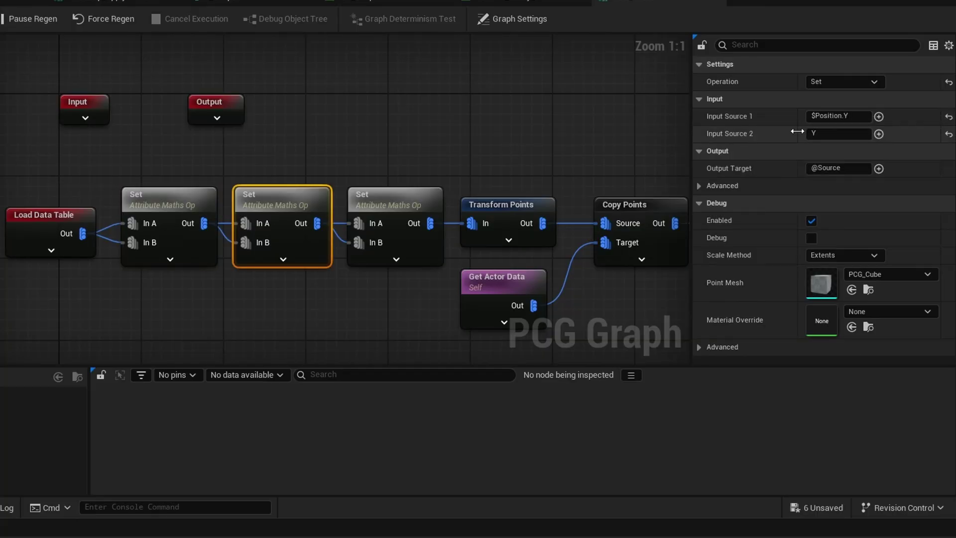
{"action": "left_click", "coordinate": [394, 199]}
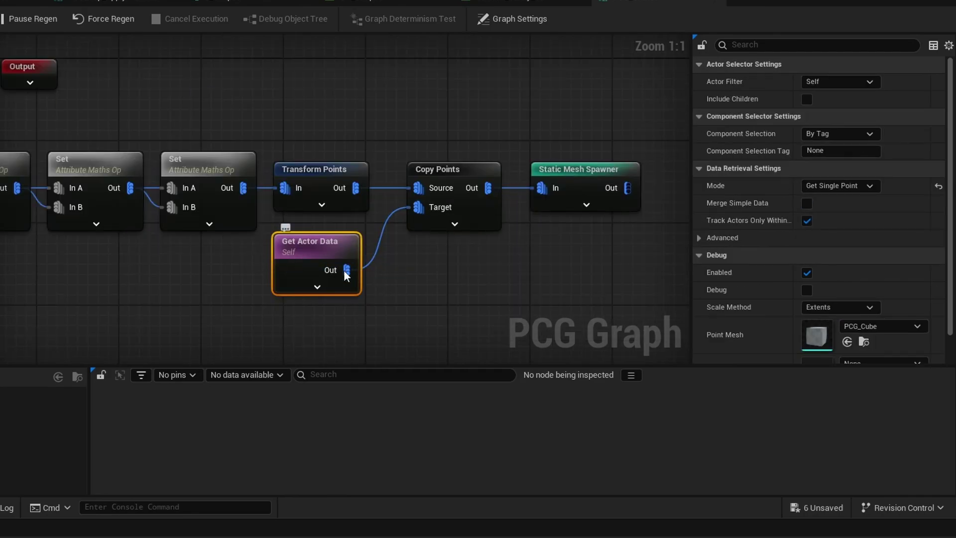
{"action": "left_click", "coordinate": [422, 287]}
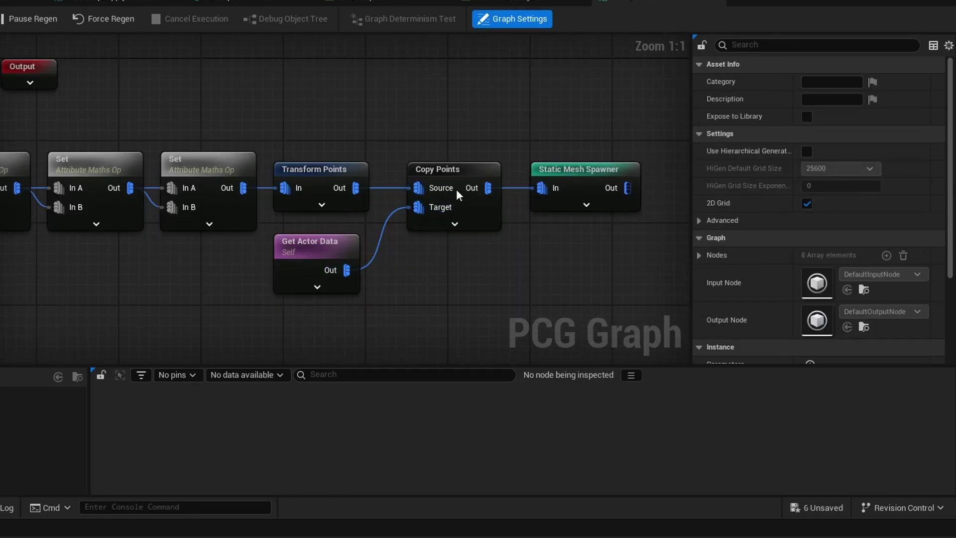
- Confirm the spawner's Index [0] descriptor uses the Cube mesh, then frame the PCG actor
{"action": "left_click", "coordinate": [580, 196]}
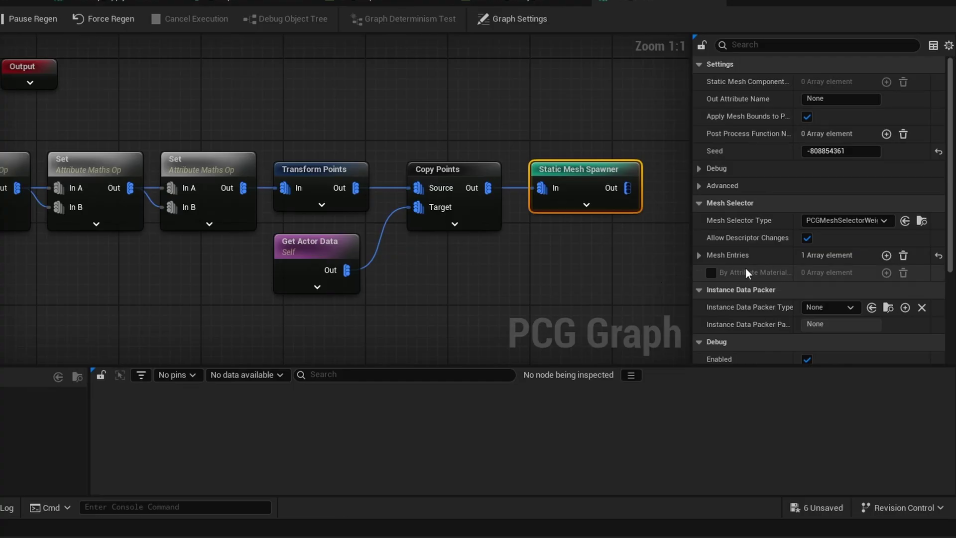
{"action": "left_click", "coordinate": [700, 255]}
{"action": "left_click", "coordinate": [711, 273]}
{"action": "left_click", "coordinate": [719, 291]}
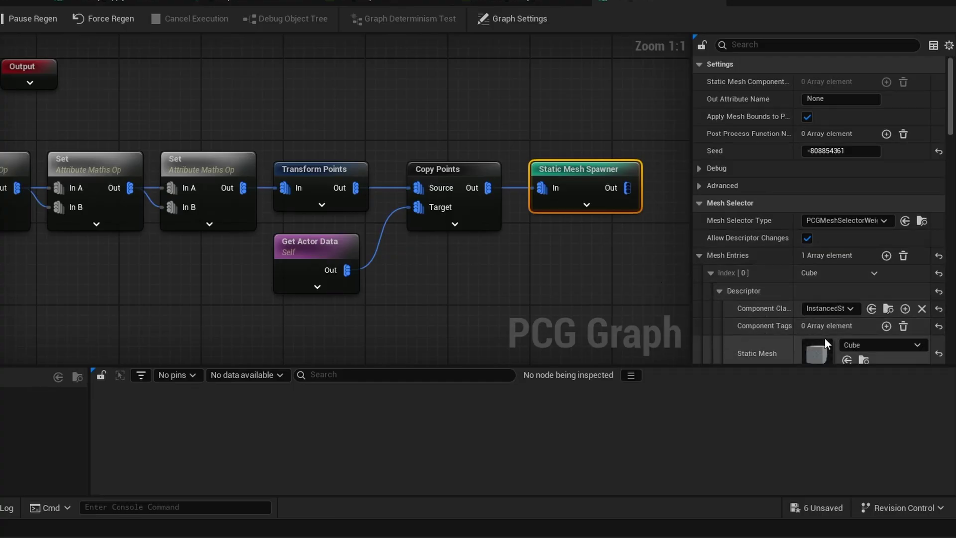
{"action": "scroll", "coordinate": [823, 336], "scroll_direction": "down", "scroll_amount": 1}
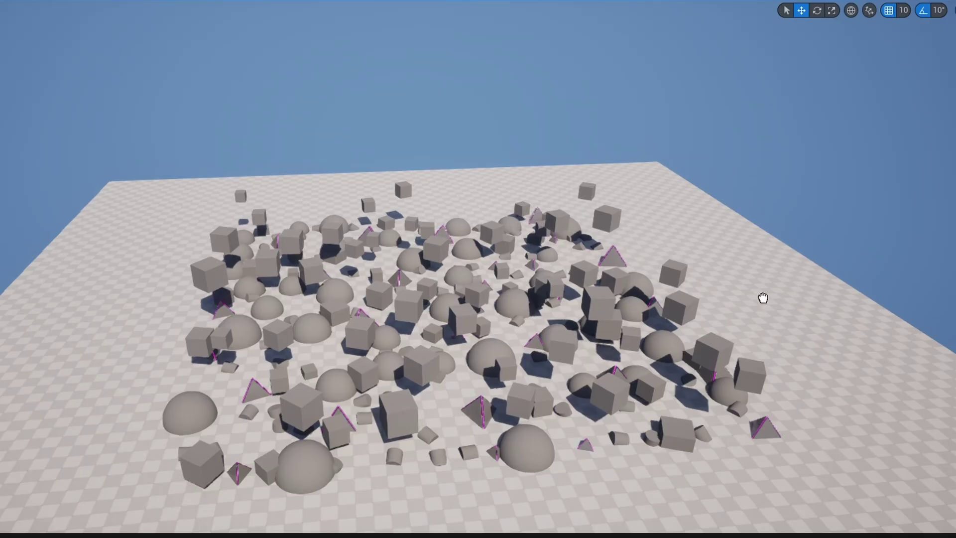
{"action": "left_click", "coordinate": [762, 294]}
{"action": "key", "text": "f"}
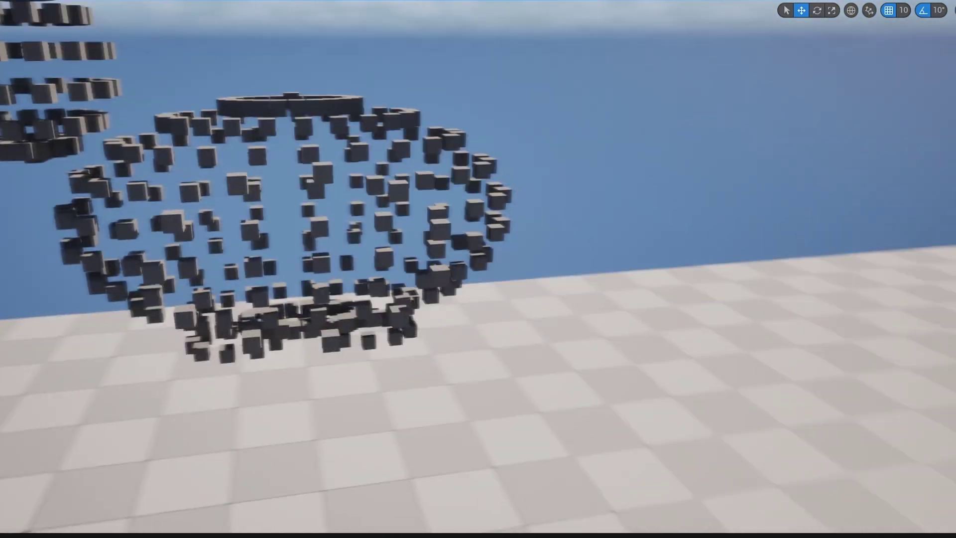
- Fly the camera around the cube sphere, wave and scattered domes and pyramids
{"action": "right_click_drag", "start_coordinate": [478, 269], "coordinate": [787, 287]}
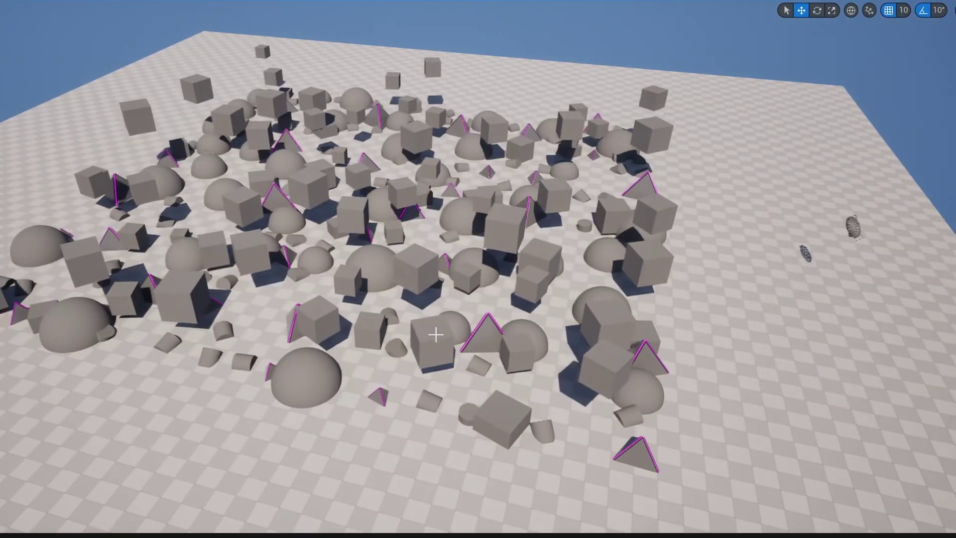
{"action": "key", "text": "a"}
{"action": "right_click_drag", "start_coordinate": [436, 334], "coordinate": [493, 333]}
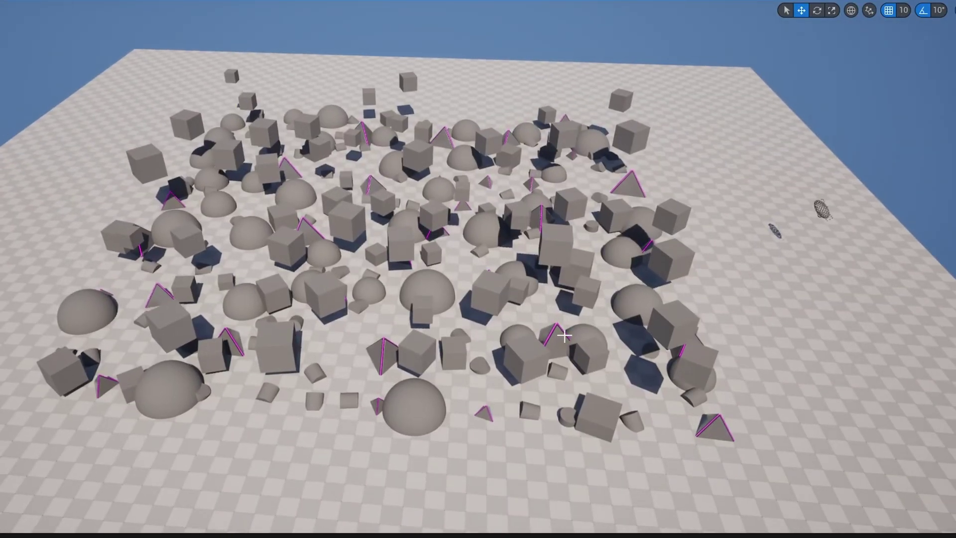
{"action": "right_click_drag", "start_coordinate": [430, 318], "coordinate": [598, 348]}
{"action": "key", "text": "w"}
{"action": "key", "text": "w"}
{"action": "right_click_drag", "start_coordinate": [342, 201], "coordinate": [341, 200]}
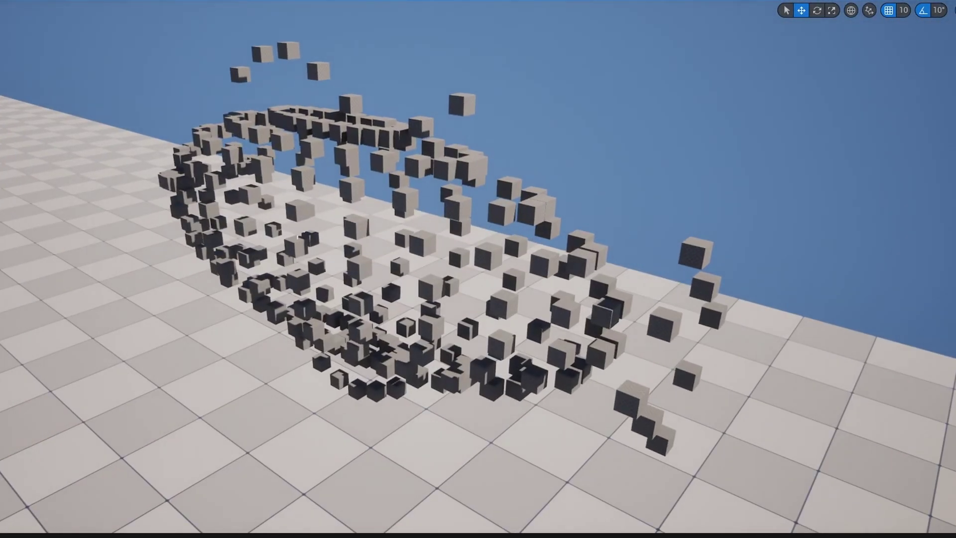
{"action": "right_click_drag", "start_coordinate": [501, 337], "coordinate": [298, 358]}
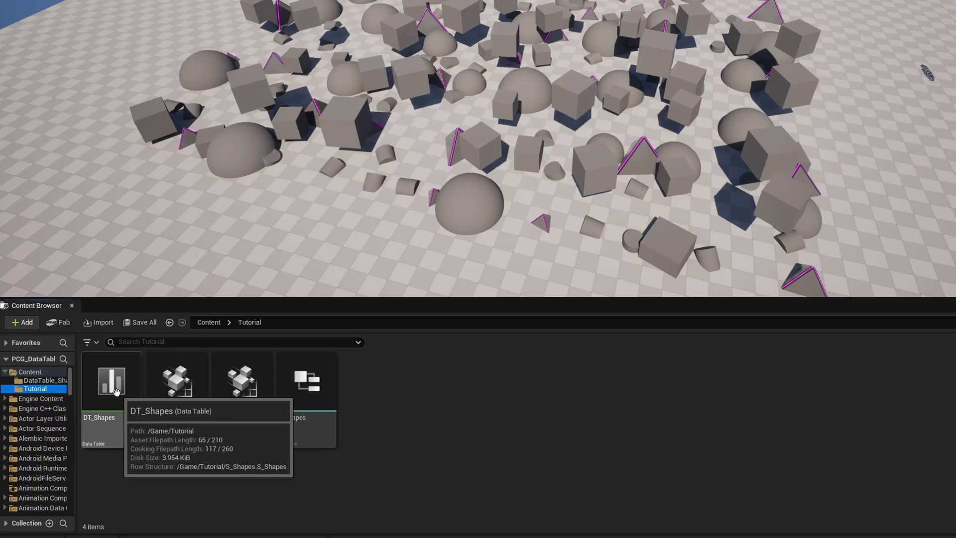
- Import cool_wave_3d.csv into Tutorial, choosing ChatGPT_Structure as the DataTable row type
{"action": "right_click", "coordinate": [116, 421]}
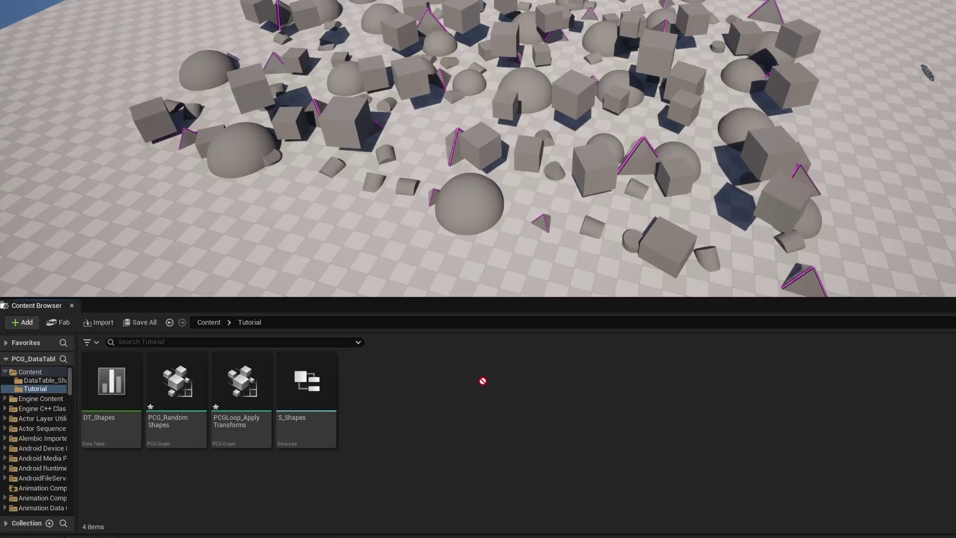
{"action": "left_click_drag", "start_coordinate": [455, 390], "coordinate": [455, 389]}
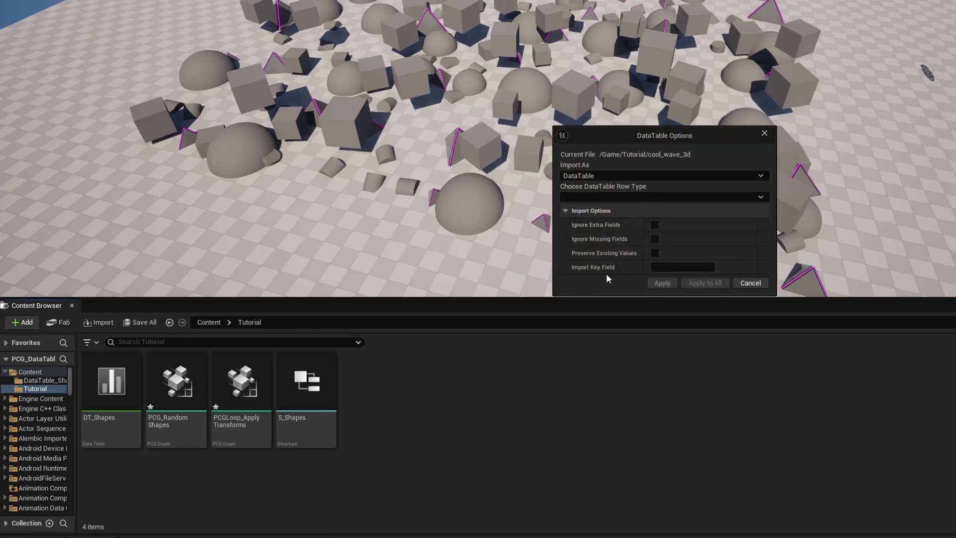
{"action": "left_click", "coordinate": [580, 197]}
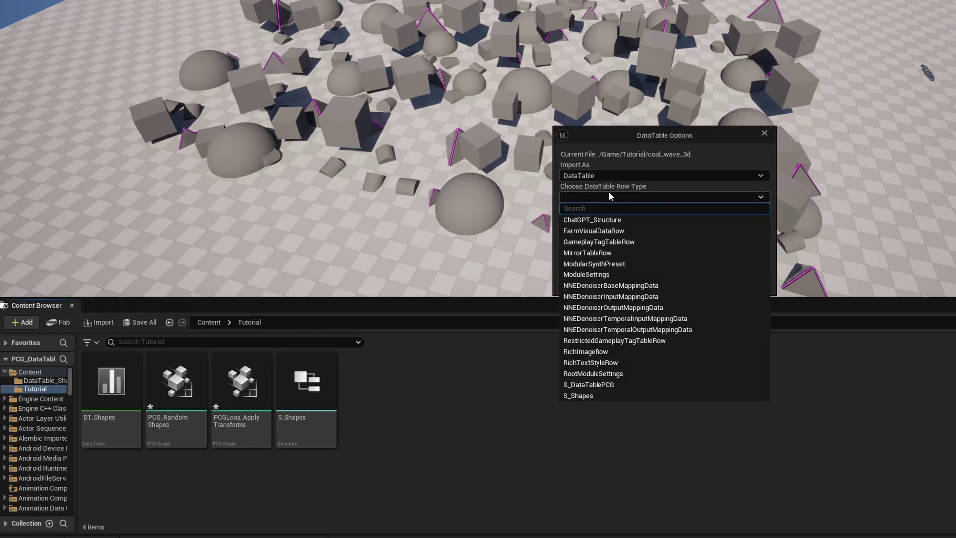
{"action": "type", "text": "S_Sa"}
{"action": "key", "text": "BackSpace"}
{"action": "type", "text": "h"}
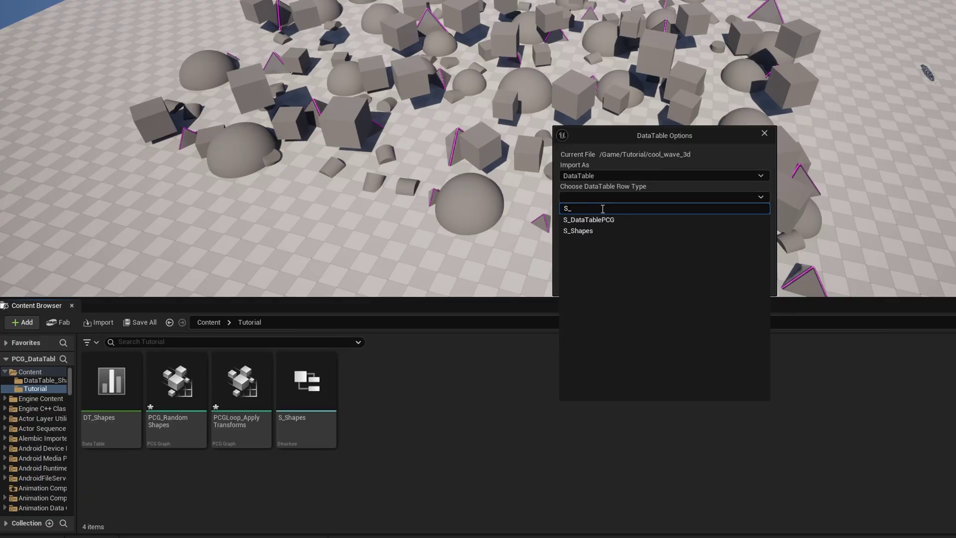
{"action": "key", "text": "BackSpace"}
{"action": "key", "text": "BackSpace"}
{"action": "type", "text": "Chat"}
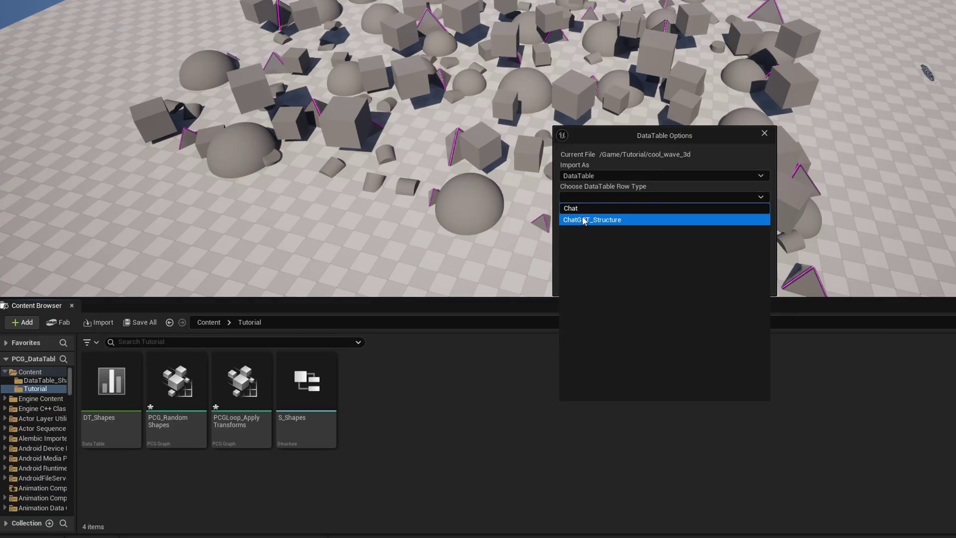
{"action": "left_click", "coordinate": [578, 220]}
- Apply the import and open the cool_wave_3d table to view its X, Y, Z values
{"action": "left_click", "coordinate": [662, 283]}
{"action": "double_click", "coordinate": [98, 373]}
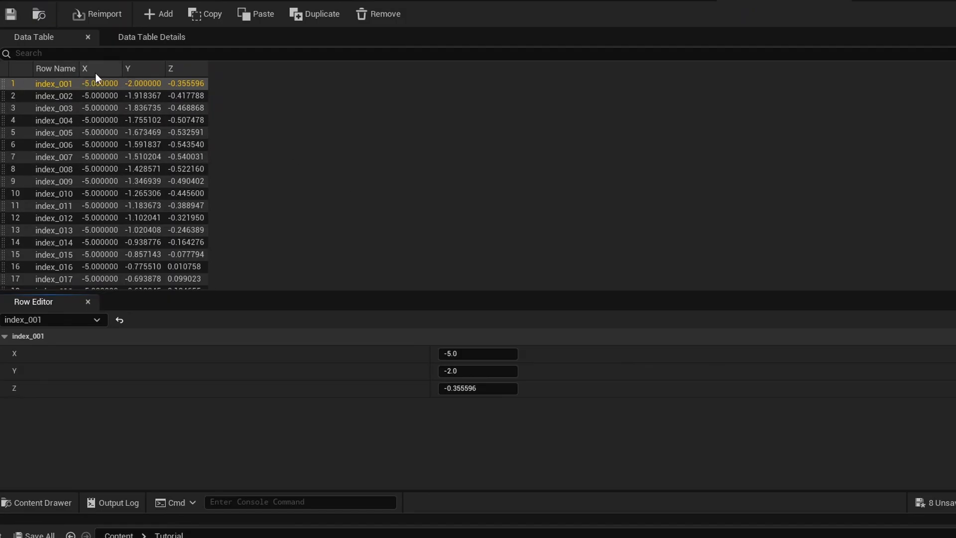
{"action": "scroll", "coordinate": [124, 140], "scroll_direction": "down", "scroll_amount": 10}
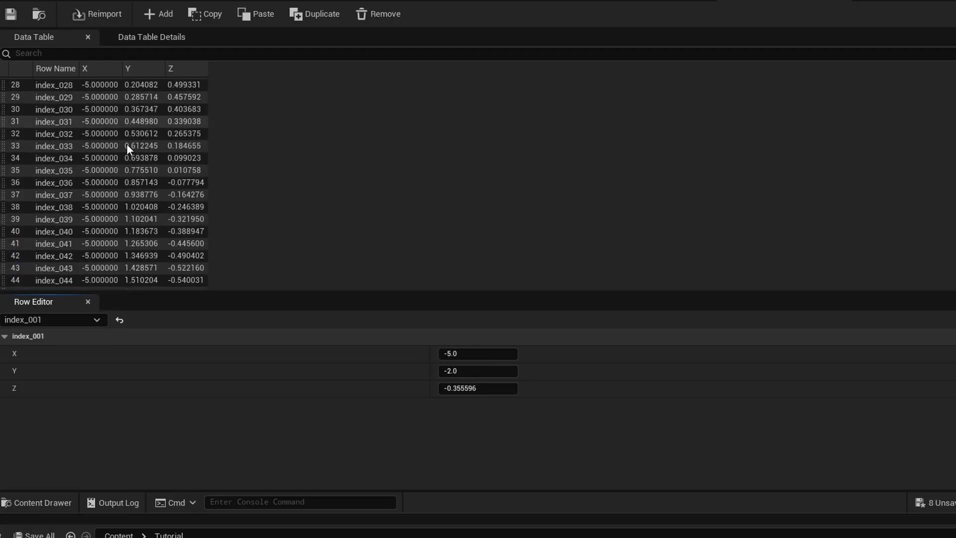